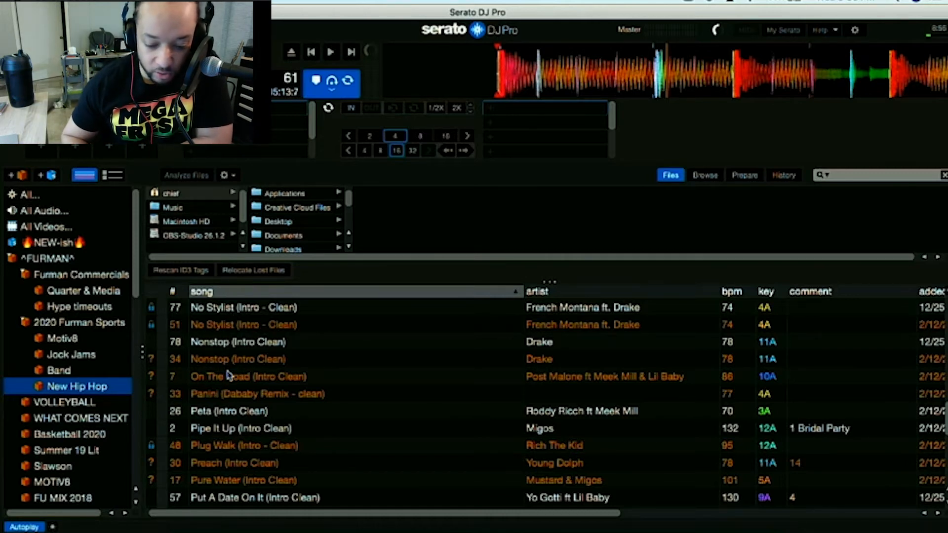
Browse the missing tracks listed in the New Hip Hop crate.
{"action": "scroll", "coordinate": [228, 376], "scroll_direction": "down", "scroll_amount": 1}
{"action": "scroll", "coordinate": [224, 375], "scroll_direction": "down", "scroll_amount": 1}
{"action": "scroll", "coordinate": [228, 366], "scroll_direction": "up", "scroll_amount": 1}
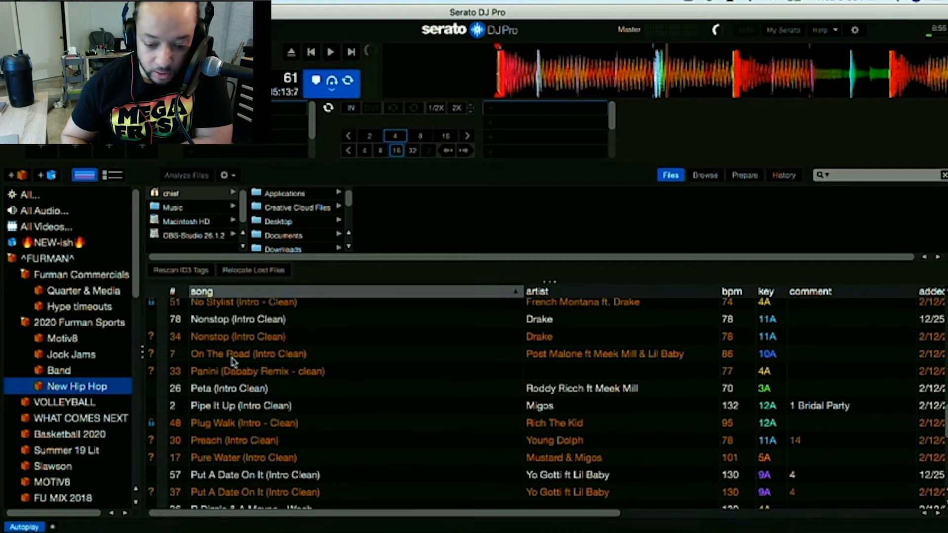
{"action": "left_click", "coordinate": [230, 341]}
{"action": "left_click", "coordinate": [242, 354]}
{"action": "left_click", "coordinate": [250, 370]}
{"action": "left_click", "coordinate": [253, 356]}
{"action": "left_click", "coordinate": [254, 340]}
{"action": "left_click", "coordinate": [259, 361]}
{"action": "left_click", "coordinate": [261, 372]}
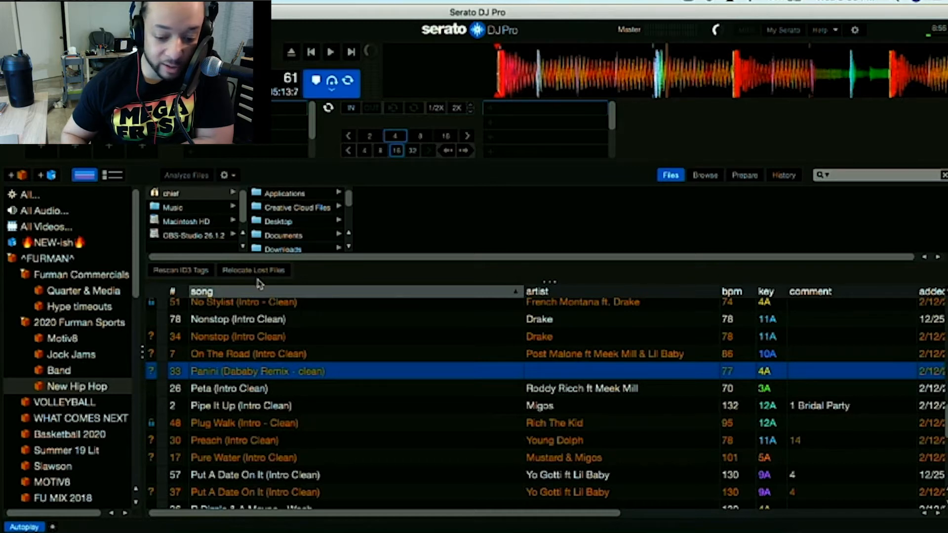
Search the library for 'post malone on the road' and select the working On The Road (Intro Clean) file.
{"action": "left_click", "coordinate": [256, 356]}
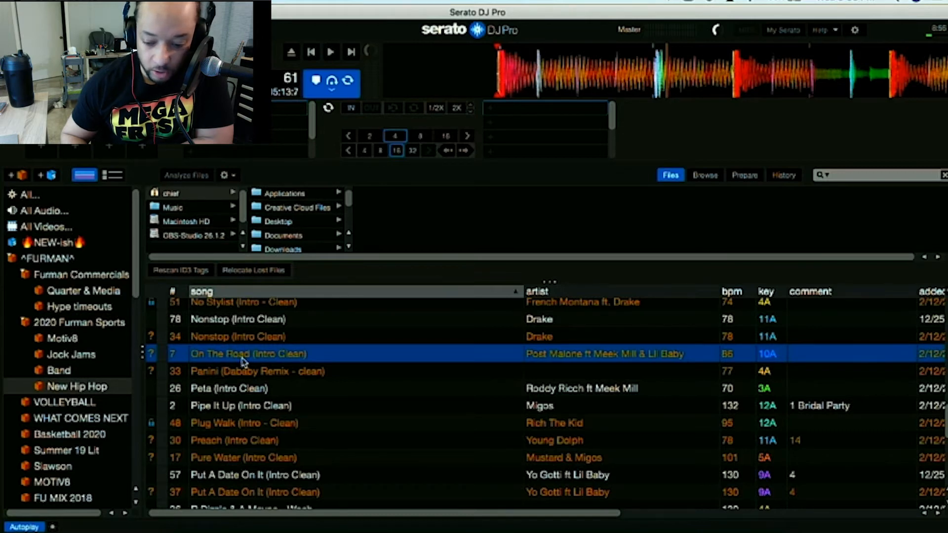
{"action": "key", "text": "super+f"}
{"action": "type", "text": "post malone"}
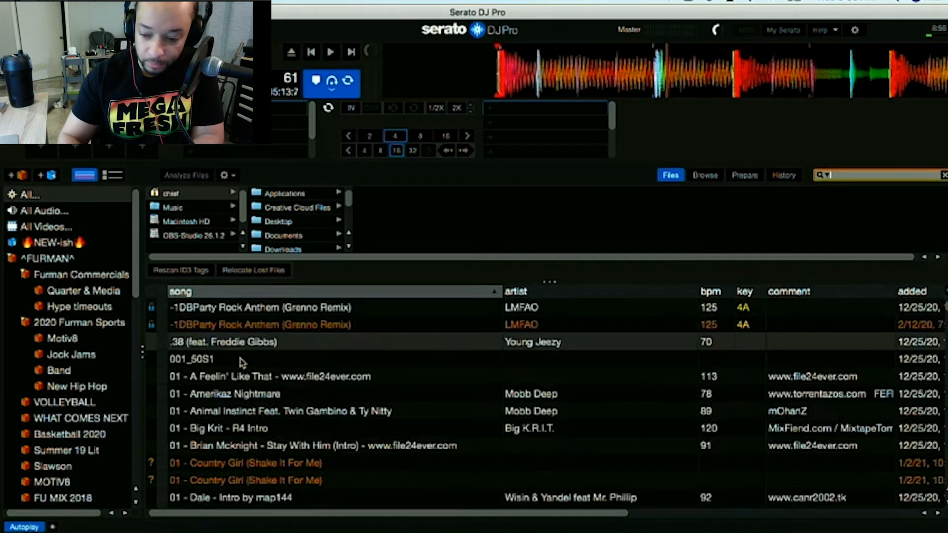
{"action": "type", "text": " on the road"}
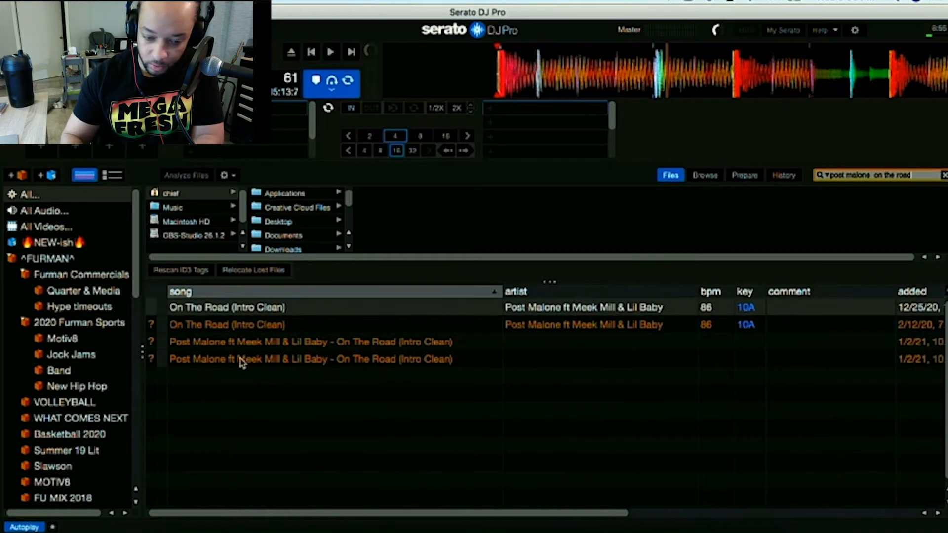
{"action": "left_click", "coordinate": [238, 311]}
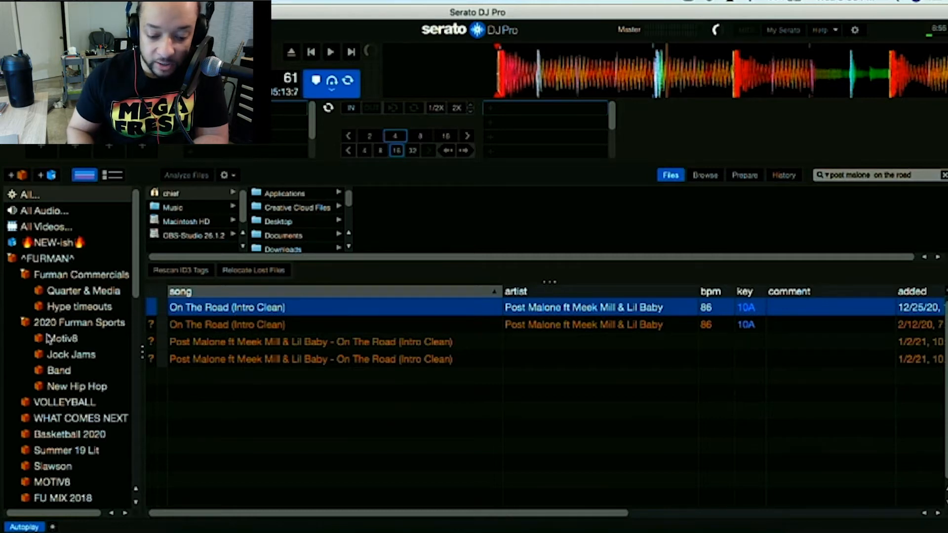
{"action": "left_click", "coordinate": [74, 389]}
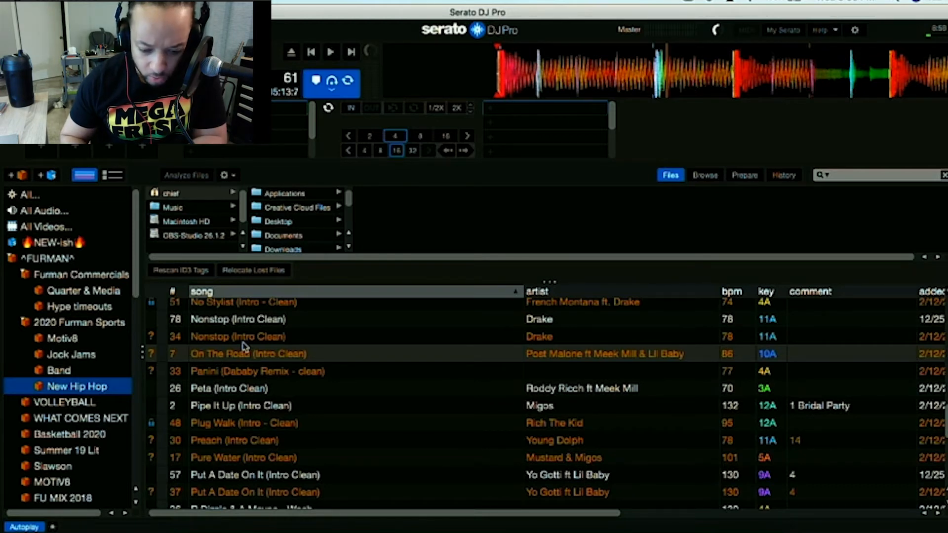
Open the GLDFNGR SET crate inside the Miscellaneous crate.
{"action": "scroll", "coordinate": [69, 387], "scroll_direction": "down", "scroll_amount": 2}
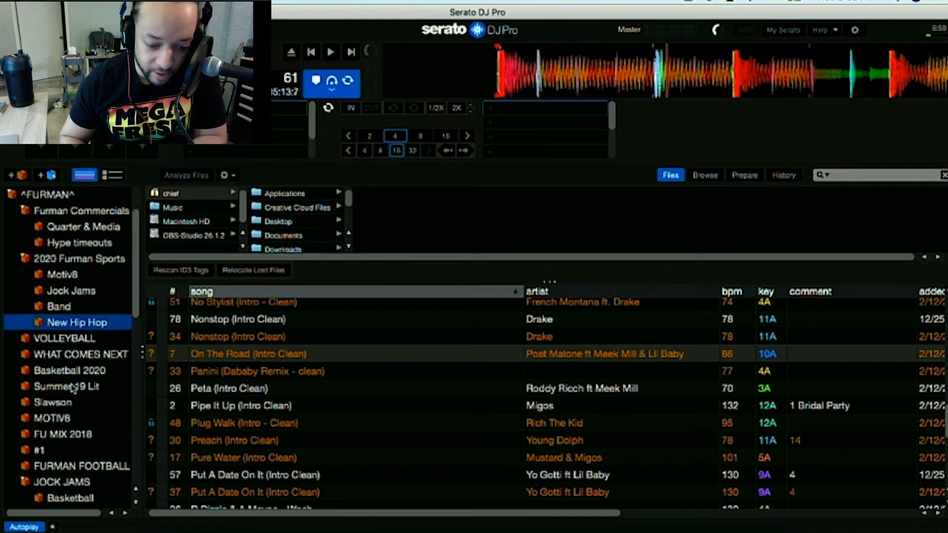
{"action": "scroll", "coordinate": [72, 389], "scroll_direction": "down", "scroll_amount": 15}
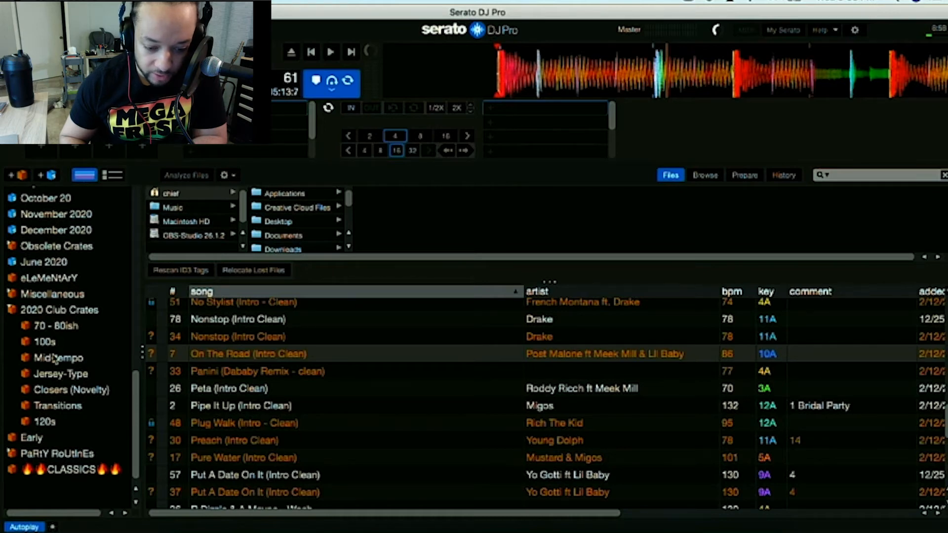
{"action": "scroll", "coordinate": [54, 359], "scroll_direction": "up", "scroll_amount": 2}
{"action": "left_click", "coordinate": [16, 337]}
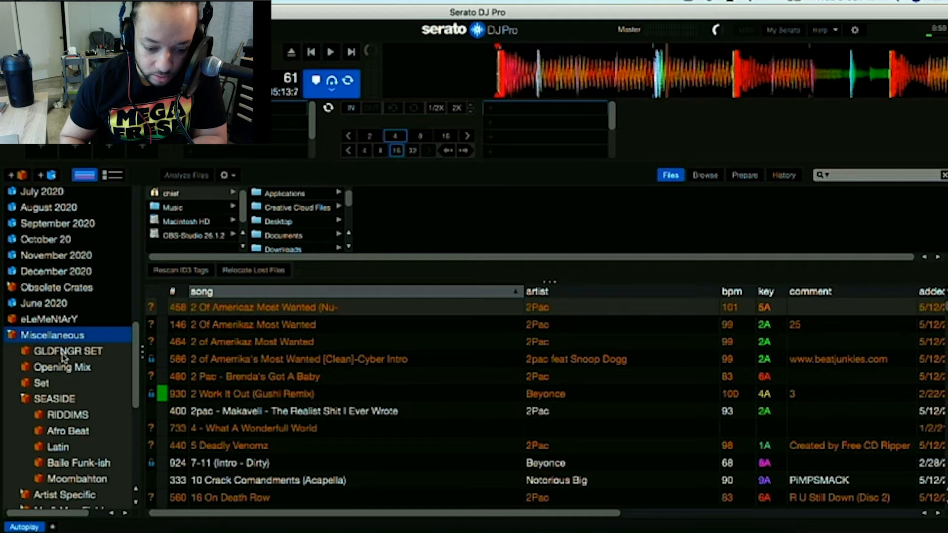
{"action": "left_click", "coordinate": [65, 353]}
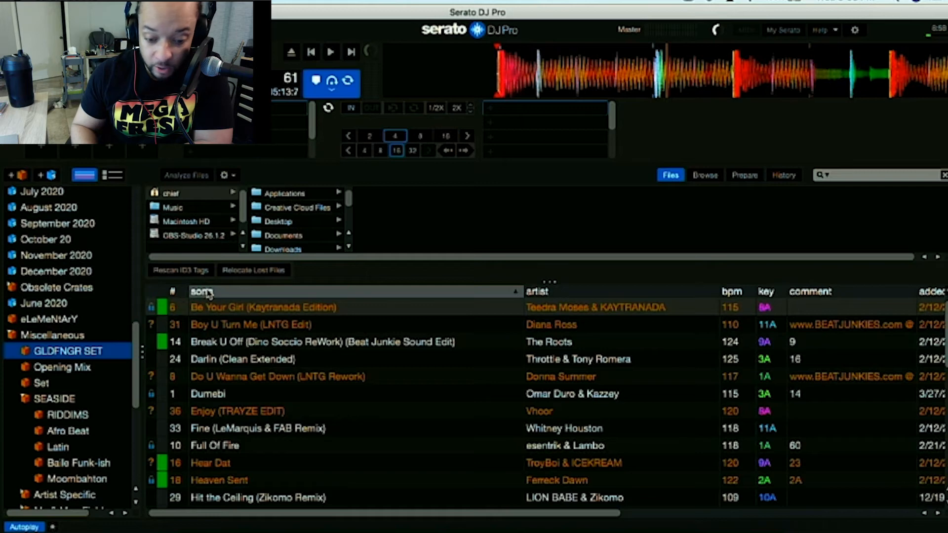
Review the tracks listed in the GLDFNGR SET crate.
{"action": "scroll", "coordinate": [212, 410], "scroll_direction": "down", "scroll_amount": 1}
{"action": "scroll", "coordinate": [211, 410], "scroll_direction": "up", "scroll_amount": 1}
{"action": "key", "text": "Tab"}
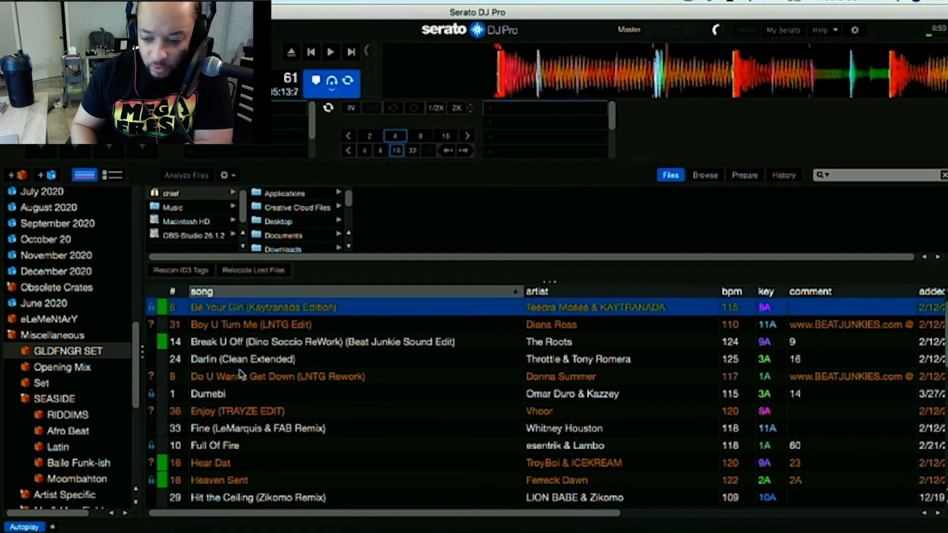
{"action": "scroll", "coordinate": [241, 374], "scroll_direction": "down", "scroll_amount": 6}
{"action": "scroll", "coordinate": [240, 374], "scroll_direction": "down", "scroll_amount": 2}
{"action": "scroll", "coordinate": [240, 374], "scroll_direction": "up", "scroll_amount": 8}
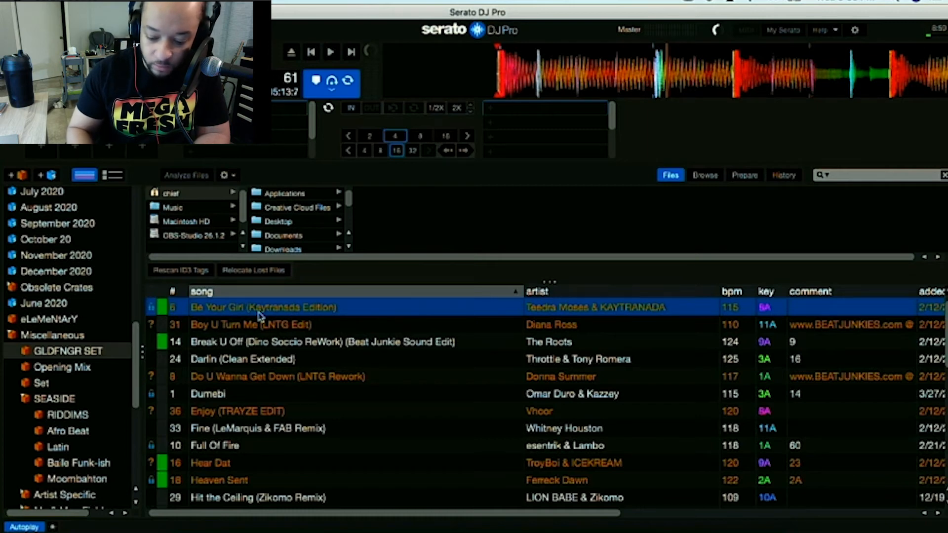
Search the library for 'be your girl' and add the working Be Your Girl (Kaytranada Edition) to the GLDFNGR SET crate.
{"action": "key", "text": "super+f"}
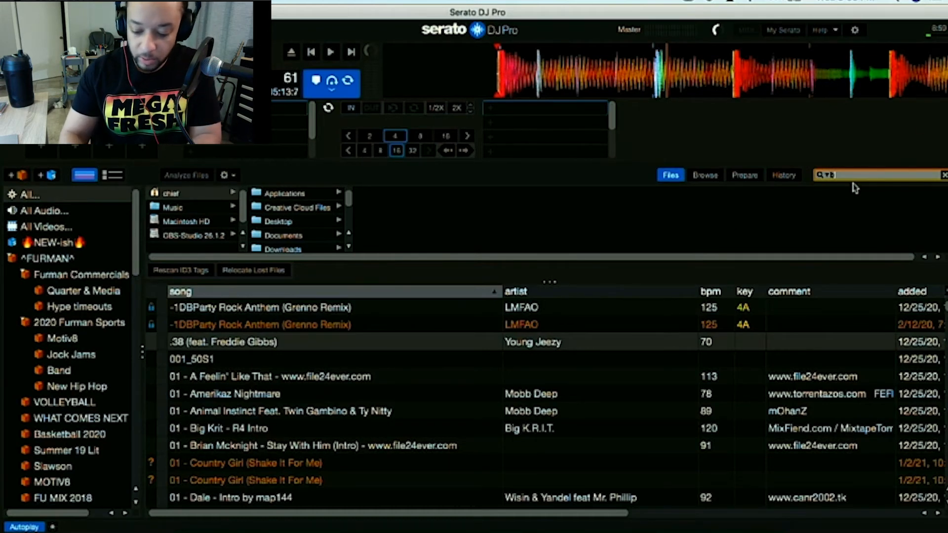
{"action": "type", "text": "e your girl k"}
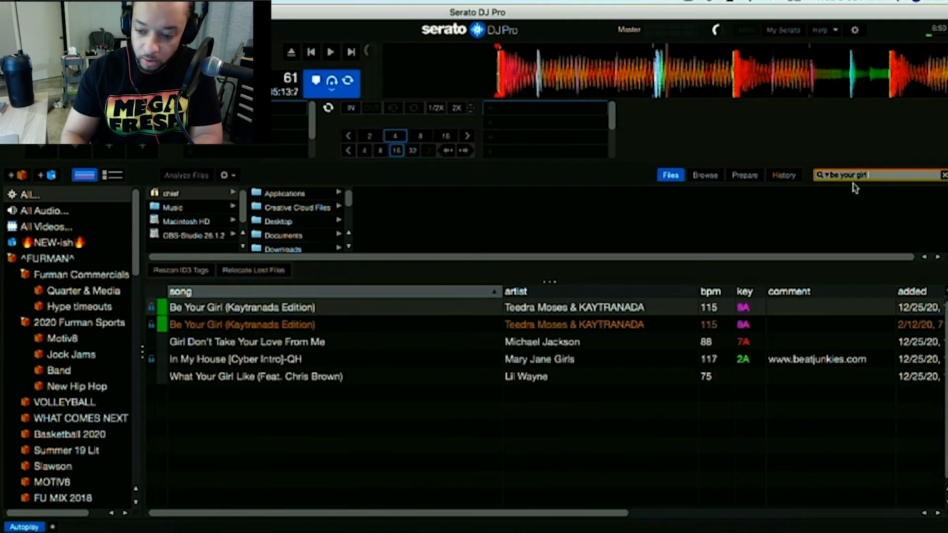
{"action": "left_click", "coordinate": [210, 310]}
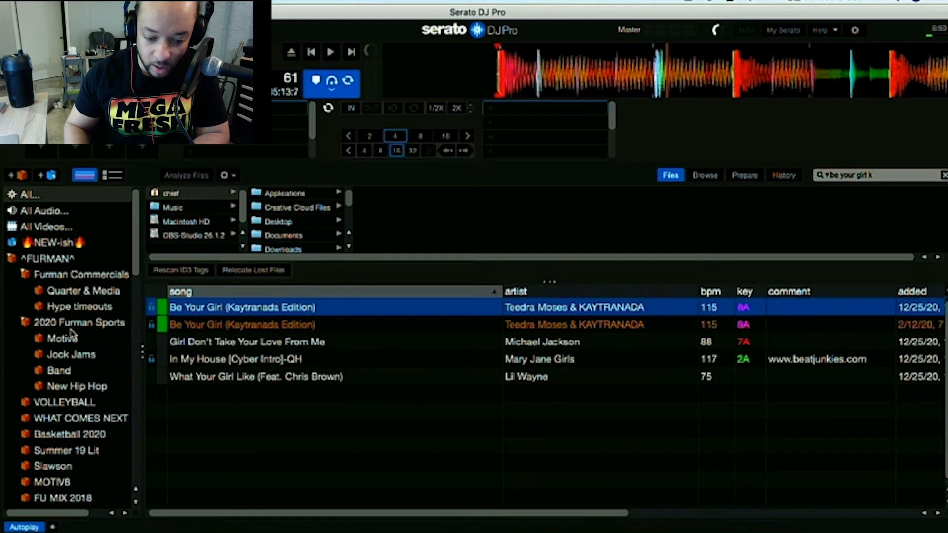
{"action": "scroll", "coordinate": [74, 328], "scroll_direction": "down", "scroll_amount": 10}
{"action": "scroll", "coordinate": [73, 334], "scroll_direction": "down", "scroll_amount": 5}
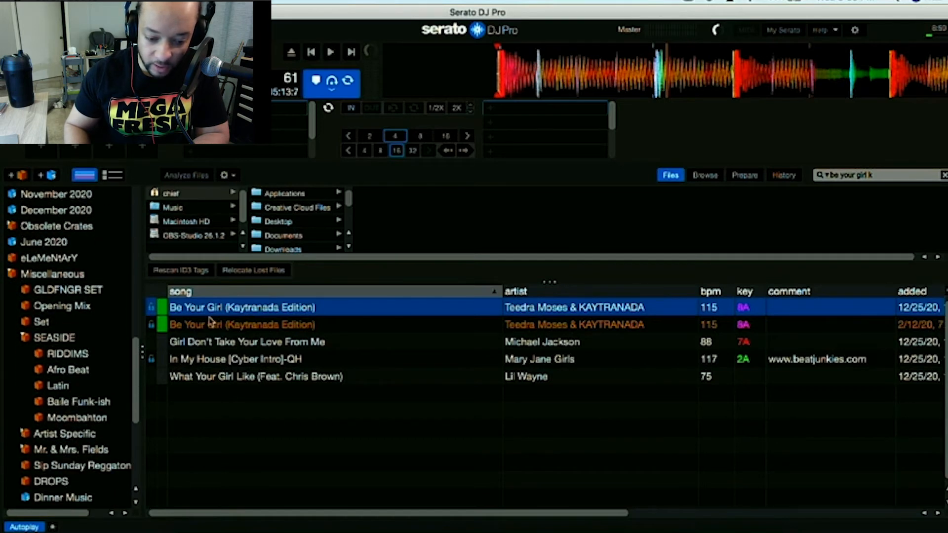
{"action": "left_click_drag", "start_coordinate": [257, 312], "coordinate": [93, 295]}
{"action": "left_click", "coordinate": [106, 292]}
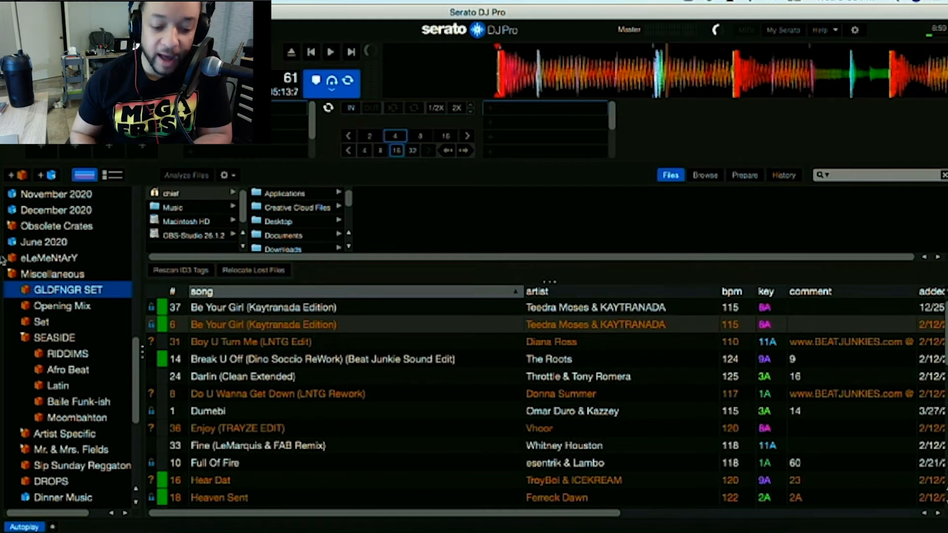
Clear the library search and return to the GLDFNGR SET crate listing.
{"action": "scroll", "coordinate": [68, 306], "scroll_direction": "down", "scroll_amount": 3}
{"action": "scroll", "coordinate": [69, 316], "scroll_direction": "up", "scroll_amount": 4}
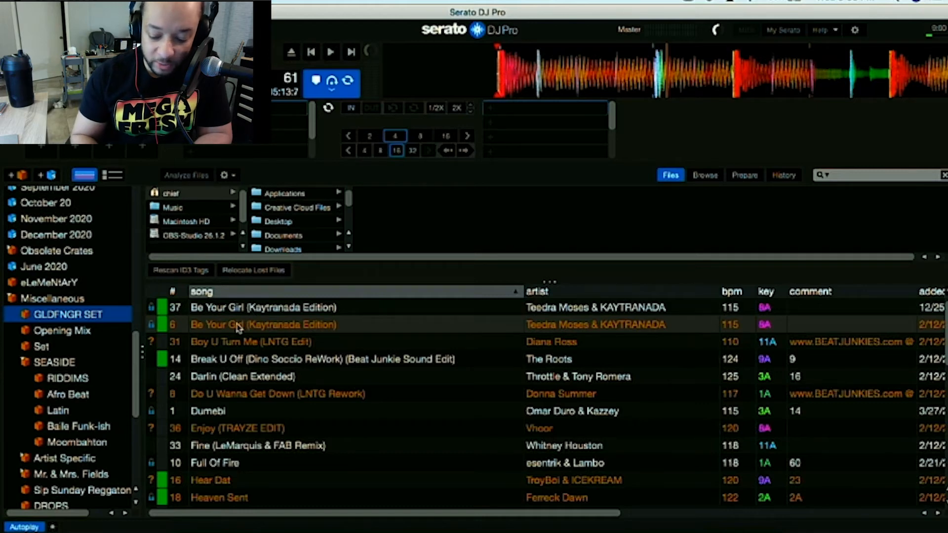
{"action": "key", "text": "super+f"}
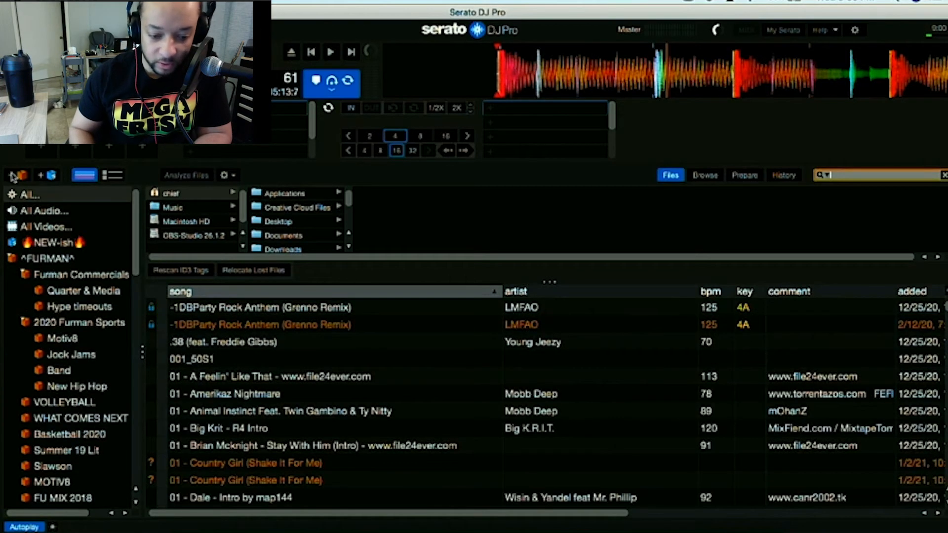
{"action": "scroll", "coordinate": [122, 398], "scroll_direction": "down", "scroll_amount": 12}
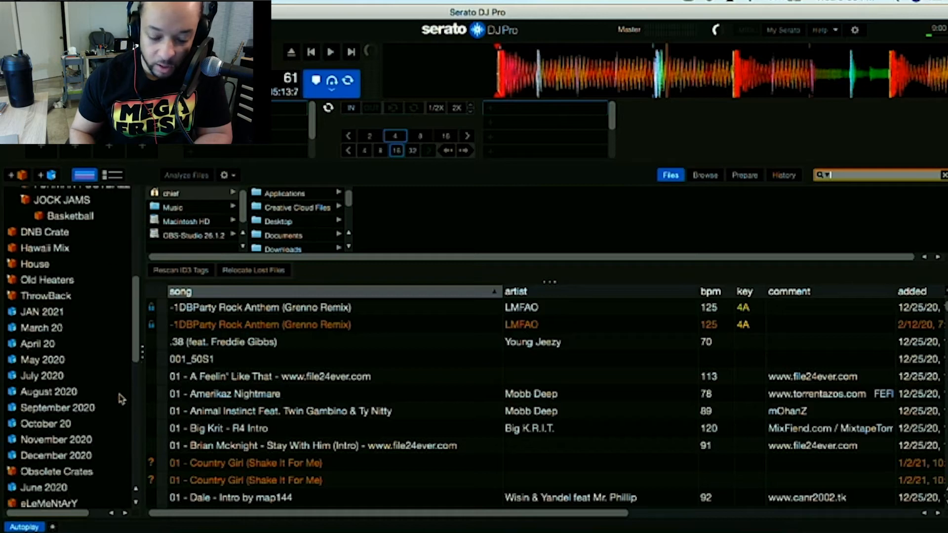
{"action": "left_click", "coordinate": [89, 231]}
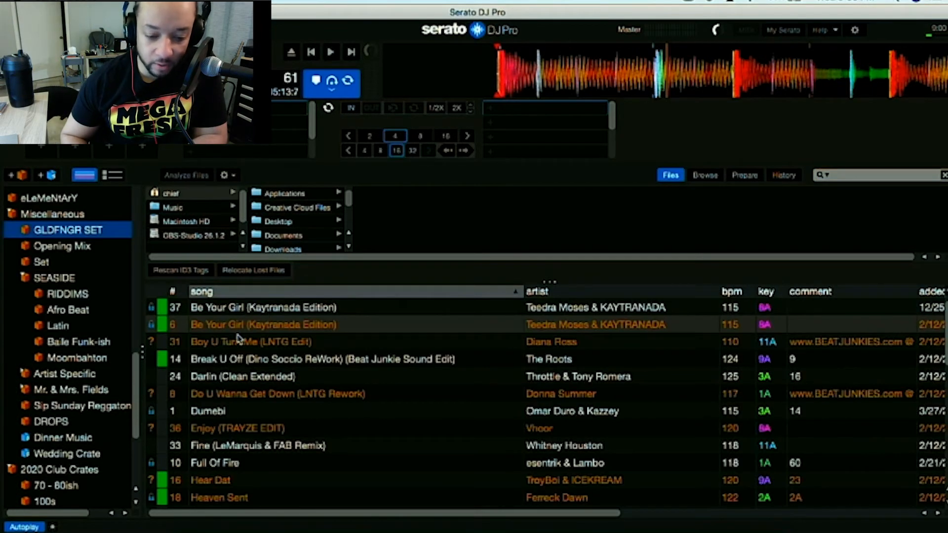
{"action": "scroll", "coordinate": [106, 319], "scroll_direction": "up", "scroll_amount": 3}
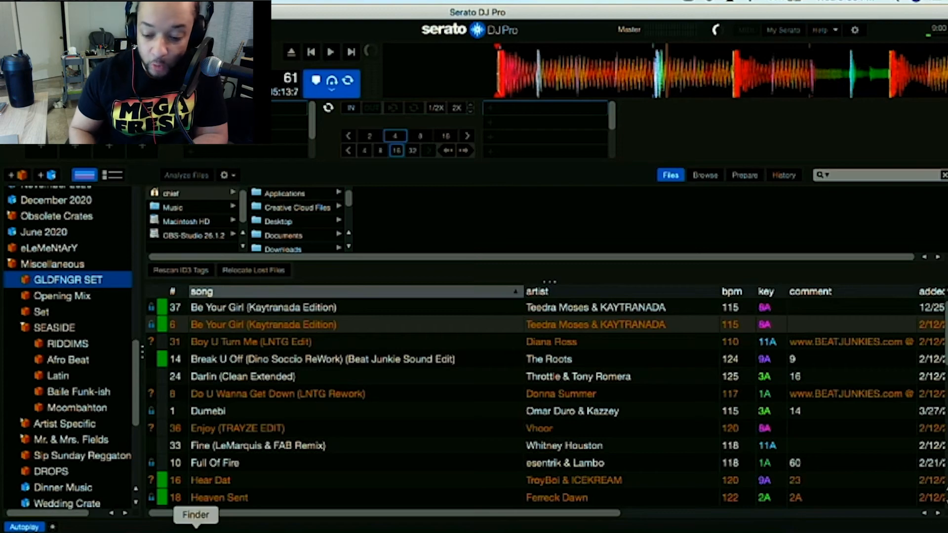
Open a Finder window and position it over the upper part of the library.
{"action": "left_click", "coordinate": [196, 529]}
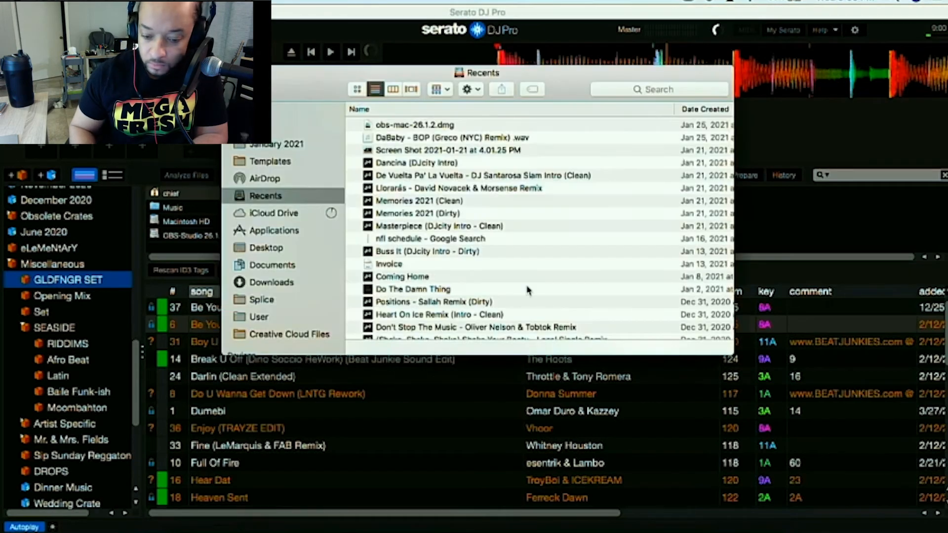
{"action": "left_click_drag", "start_coordinate": [427, 78], "coordinate": [582, 53]}
{"action": "left_click_drag", "start_coordinate": [887, 329], "coordinate": [886, 253]}
{"action": "left_click_drag", "start_coordinate": [488, 52], "coordinate": [528, 48]}
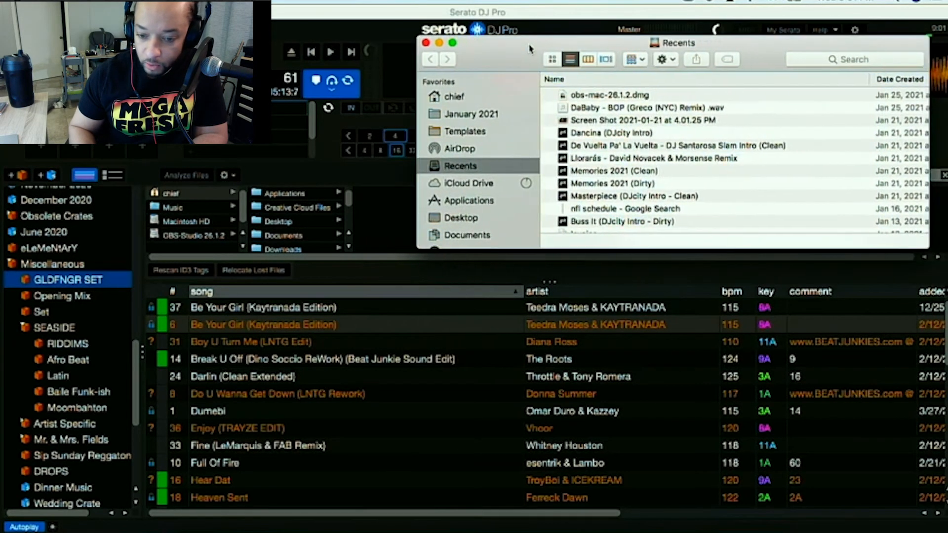
Search This Mac for 'boy u turn dian' and add Boy U Turn Me (LNTG Edit) to the GLDFNGR SET crate.
{"action": "left_click", "coordinate": [827, 60]}
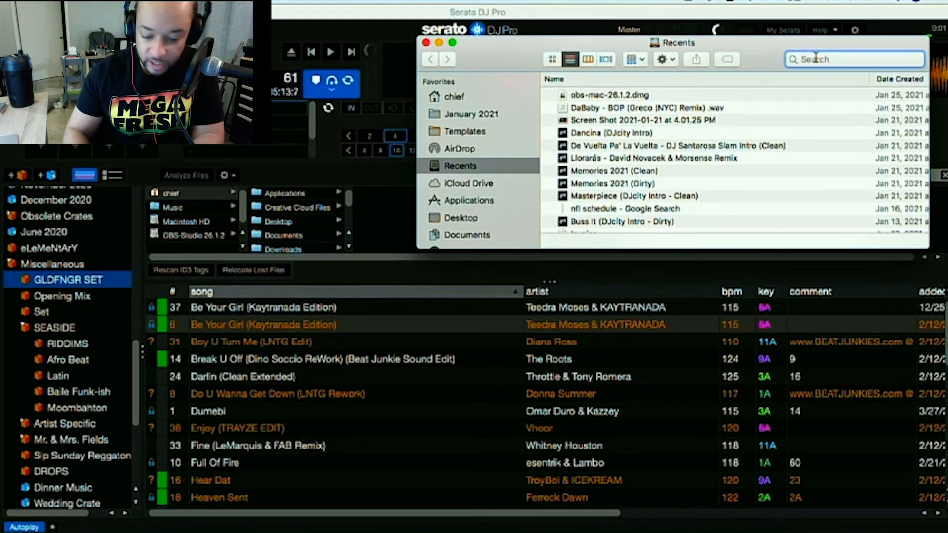
{"action": "type", "text": "boy "}
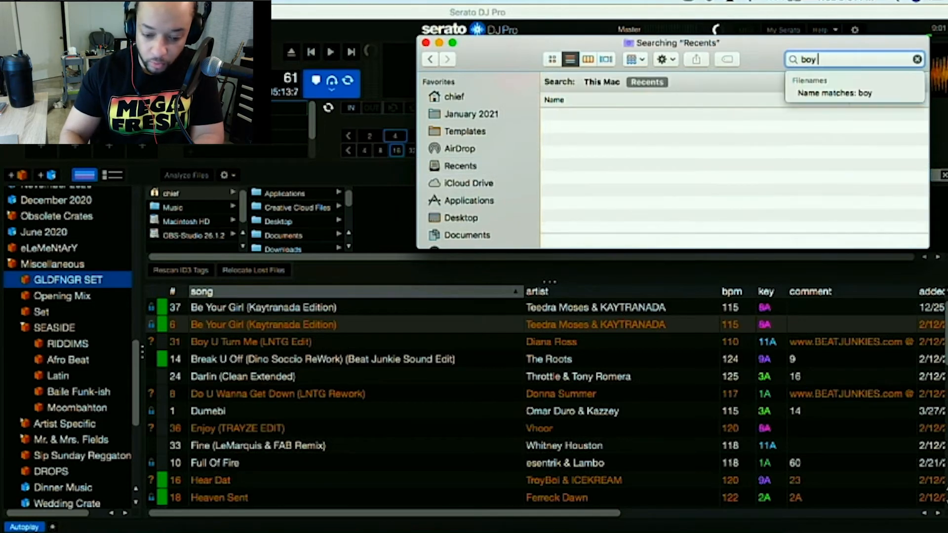
{"action": "type", "text": "u turn"}
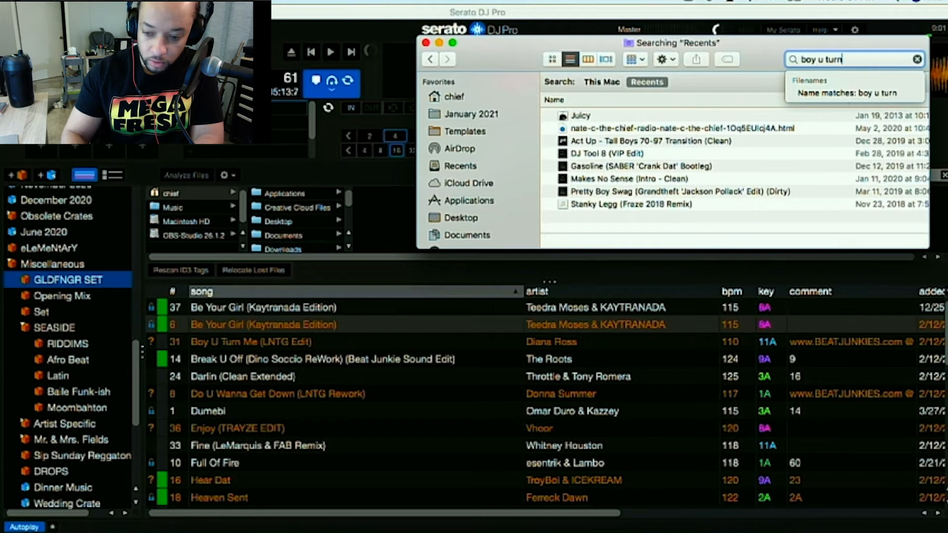
{"action": "type", "text": " dian"}
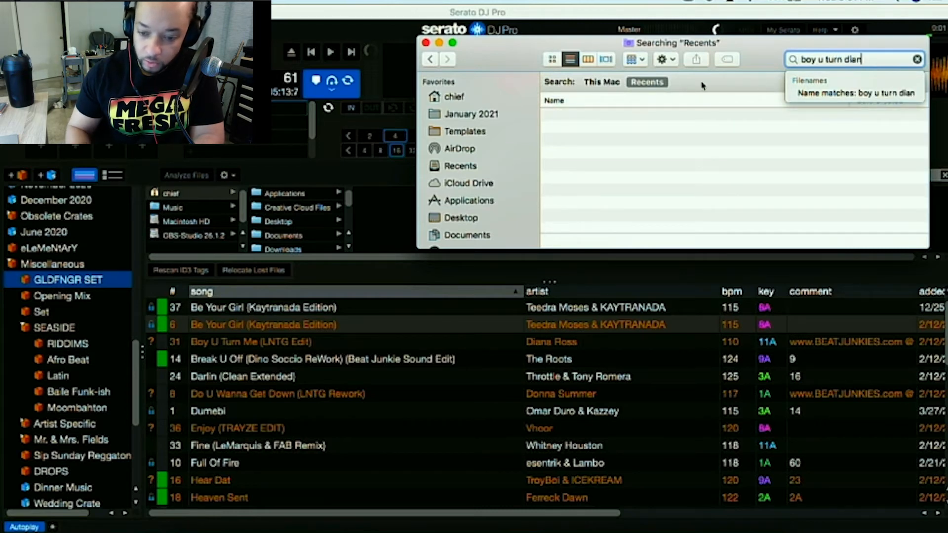
{"action": "left_click", "coordinate": [603, 83]}
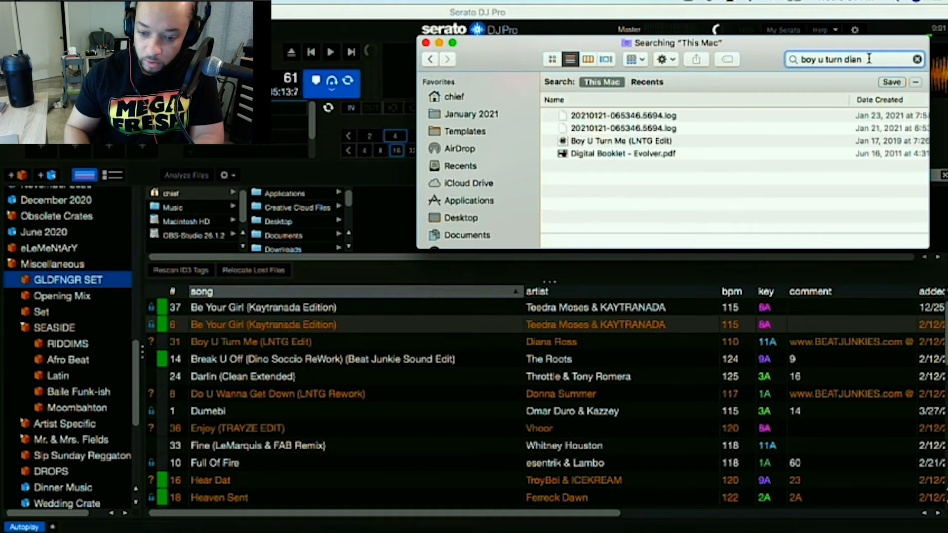
{"action": "left_click", "coordinate": [618, 140]}
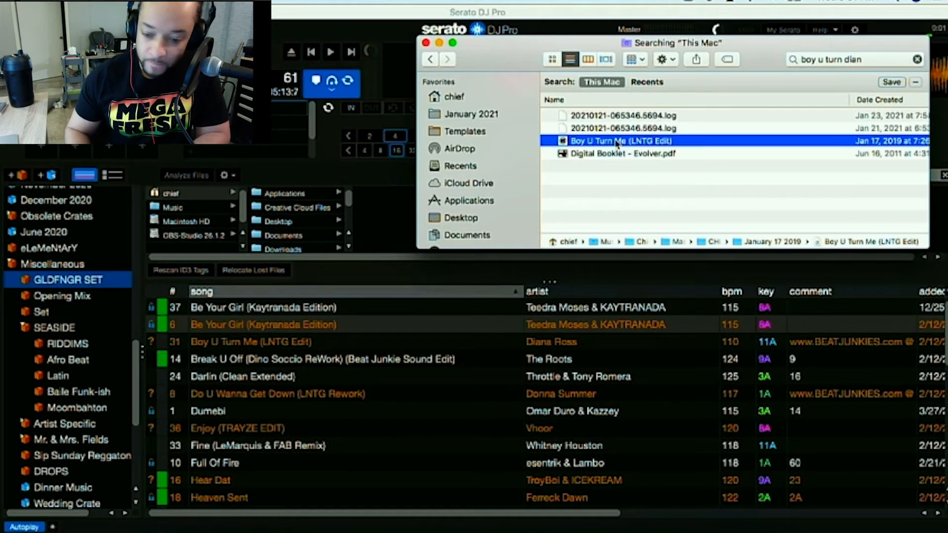
{"action": "left_click_drag", "start_coordinate": [622, 143], "coordinate": [270, 363]}
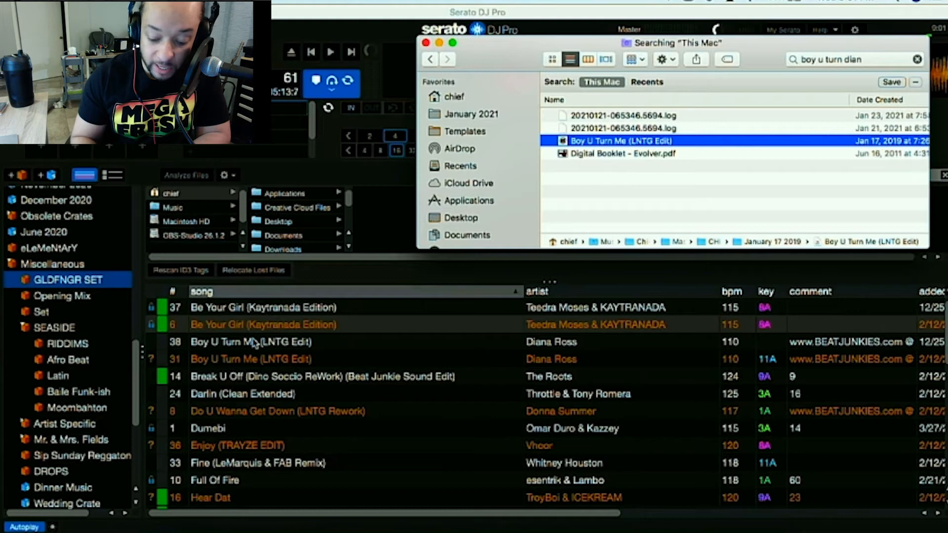
Search This Mac for 'donna summer' and add Do U Wanna Get Down (LNTG Rework) to the GLDFNGR SET crate.
{"action": "key", "text": "super+f"}
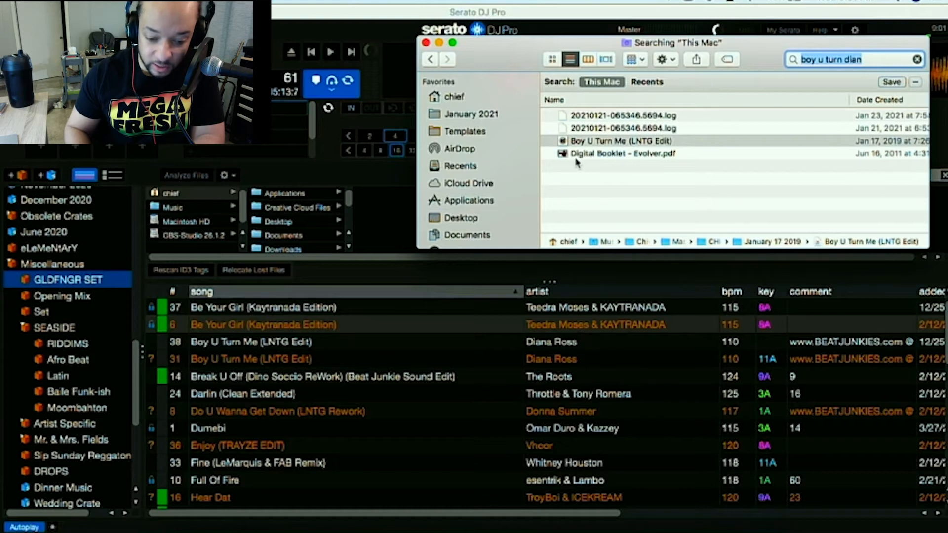
{"action": "type", "text": "donna summer"}
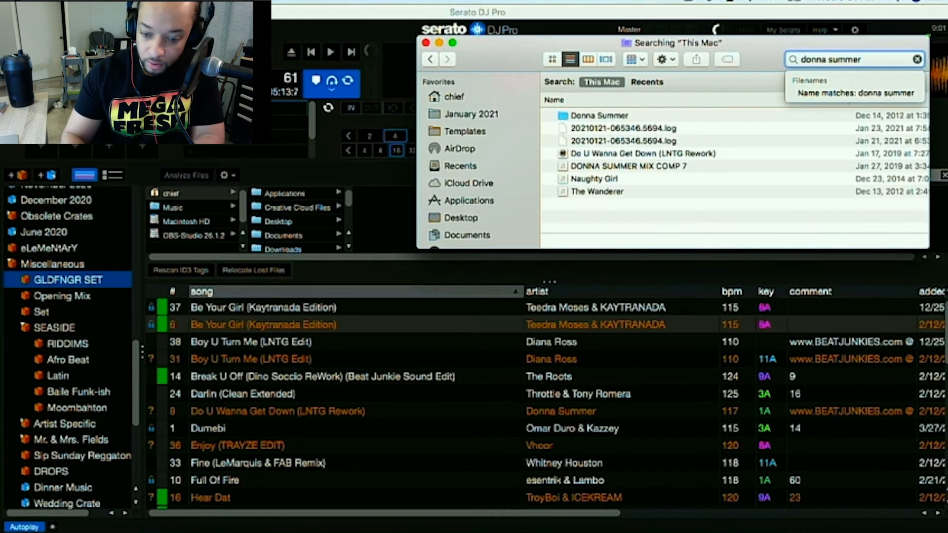
{"action": "left_click", "coordinate": [649, 155]}
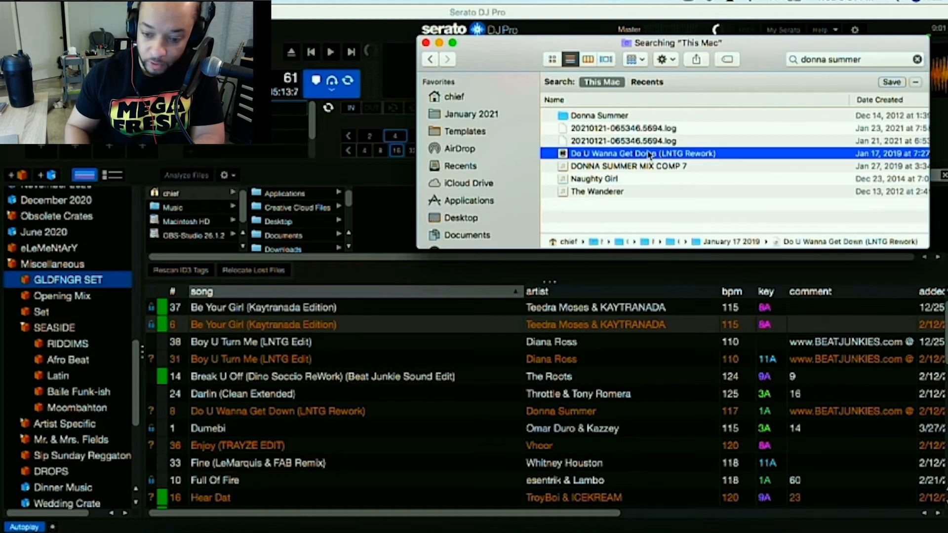
{"action": "left_click_drag", "start_coordinate": [649, 155], "coordinate": [313, 418]}
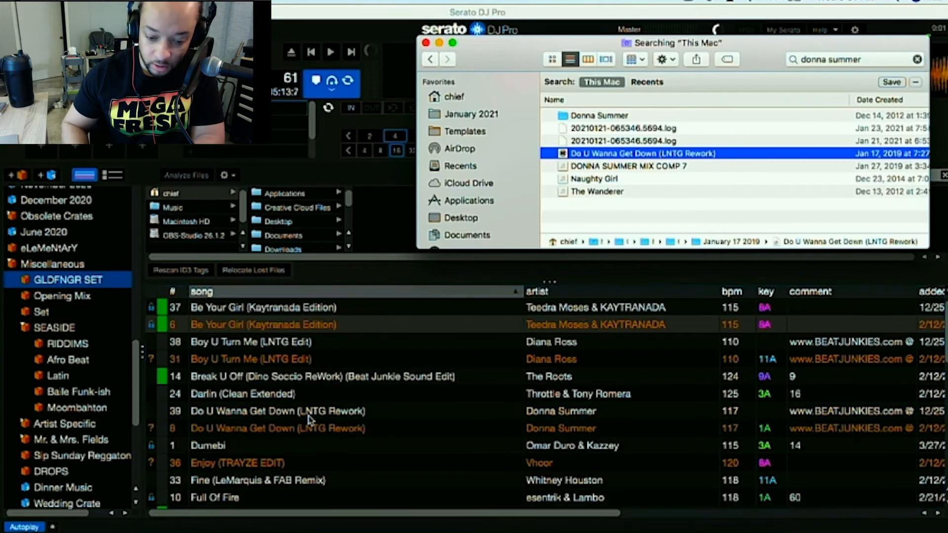
Search This Mac for 'vhoor trayze' and add Enjoy (TRAYZE EDIT) to the GLDFNGR SET crate.
{"action": "key", "text": "super+f"}
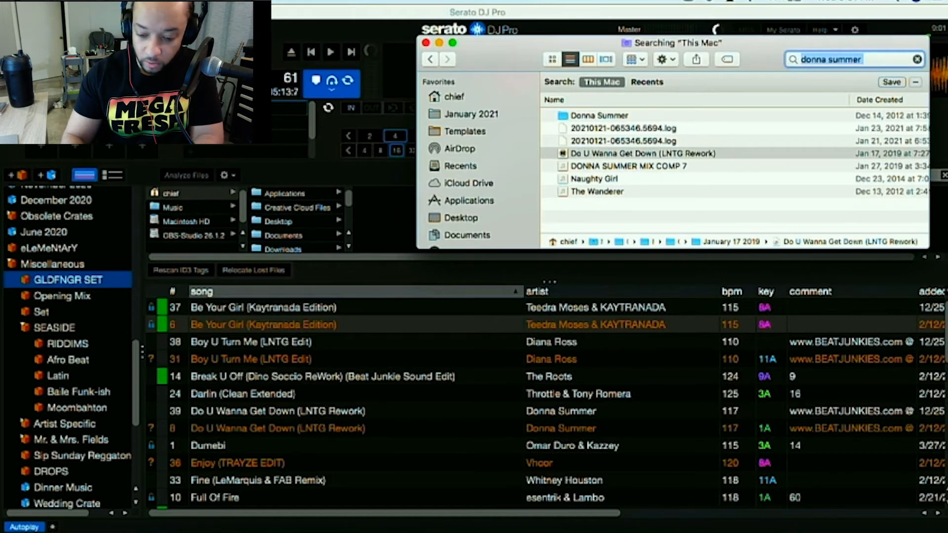
{"action": "type", "text": "vhoor trayze"}
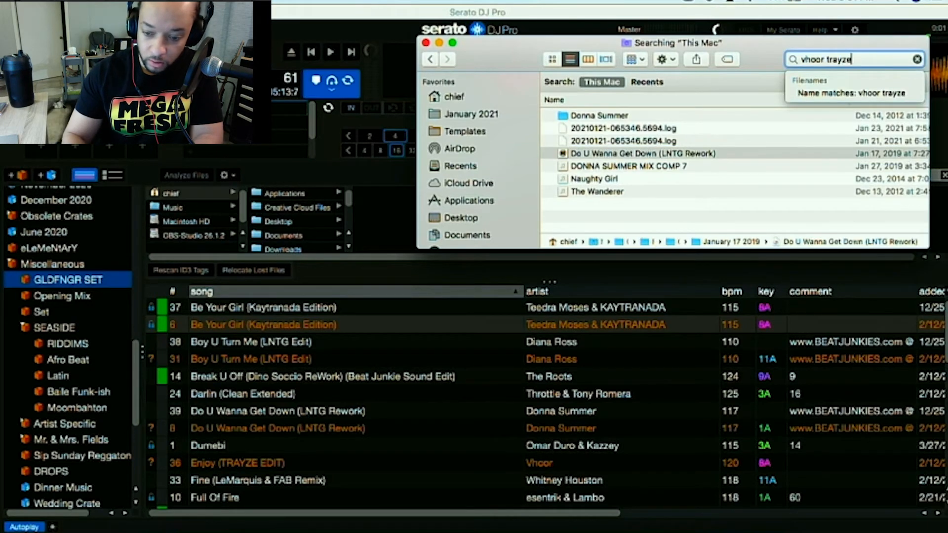
{"action": "left_click", "coordinate": [611, 145]}
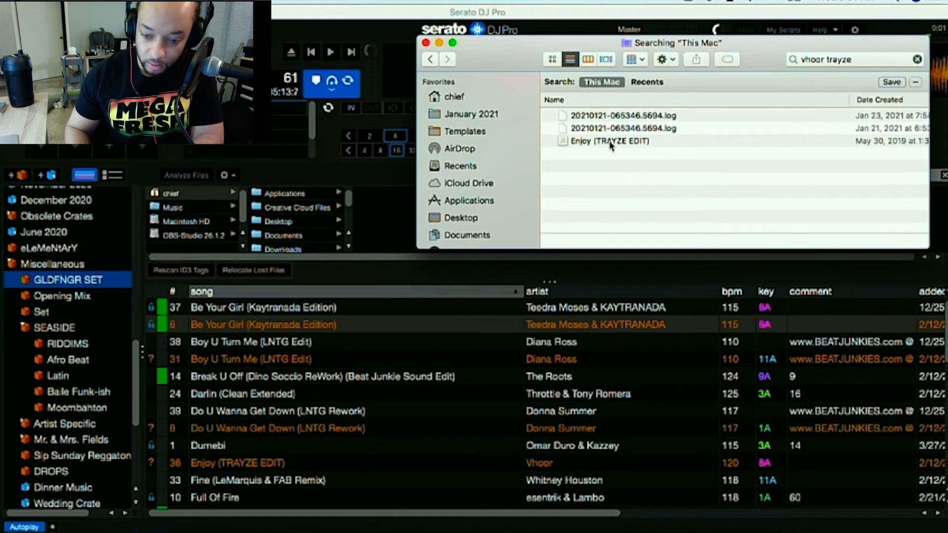
{"action": "left_click", "coordinate": [610, 142]}
{"action": "left_click_drag", "start_coordinate": [619, 143], "coordinate": [305, 422]}
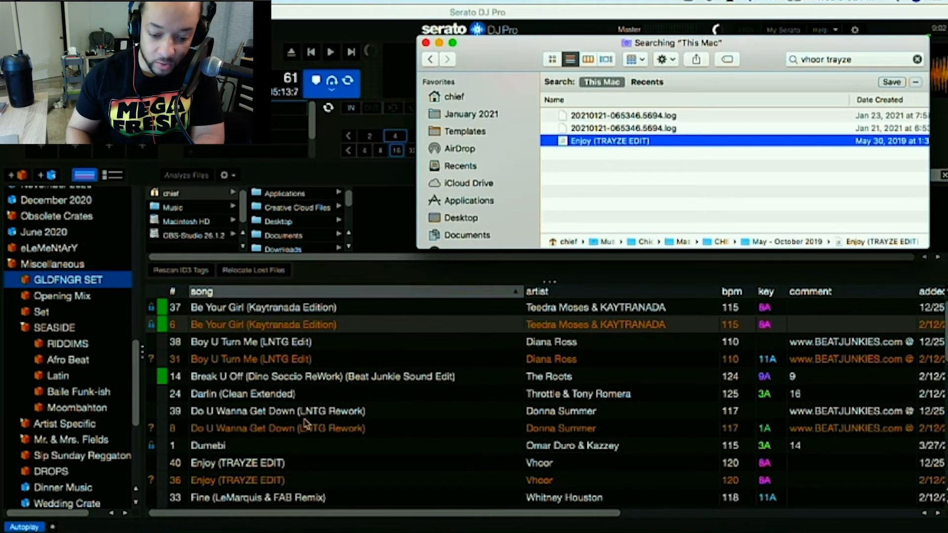
Search This Mac for 'hear dat troy' and add Hear Dat to the GLDFNGR SET crate.
{"action": "scroll", "coordinate": [305, 422], "scroll_direction": "down", "scroll_amount": 7}
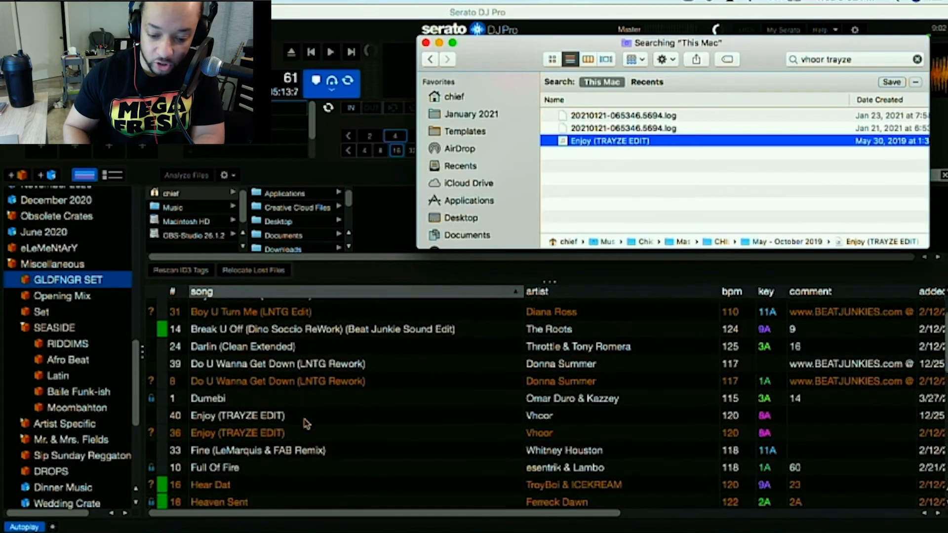
{"action": "scroll", "coordinate": [306, 423], "scroll_direction": "down", "scroll_amount": 5}
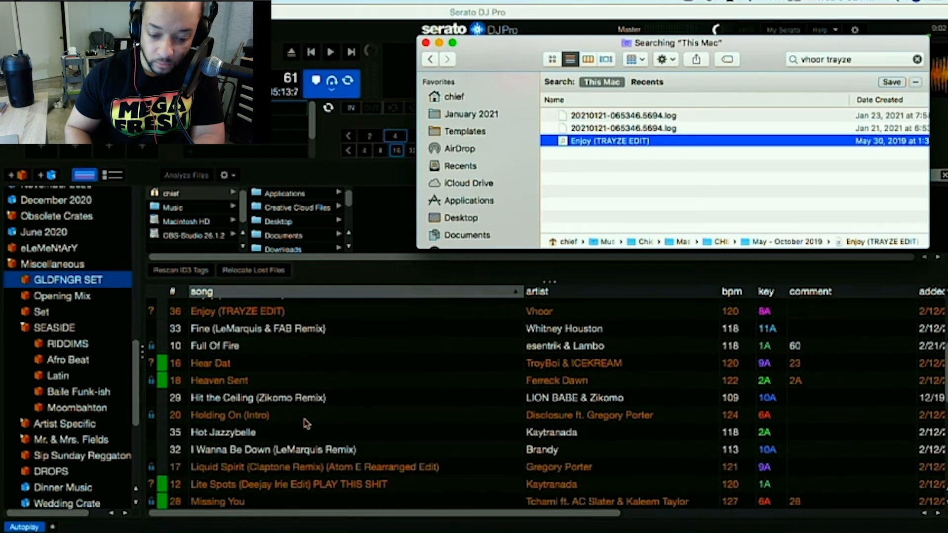
{"action": "scroll", "coordinate": [306, 423], "scroll_direction": "up", "scroll_amount": 1}
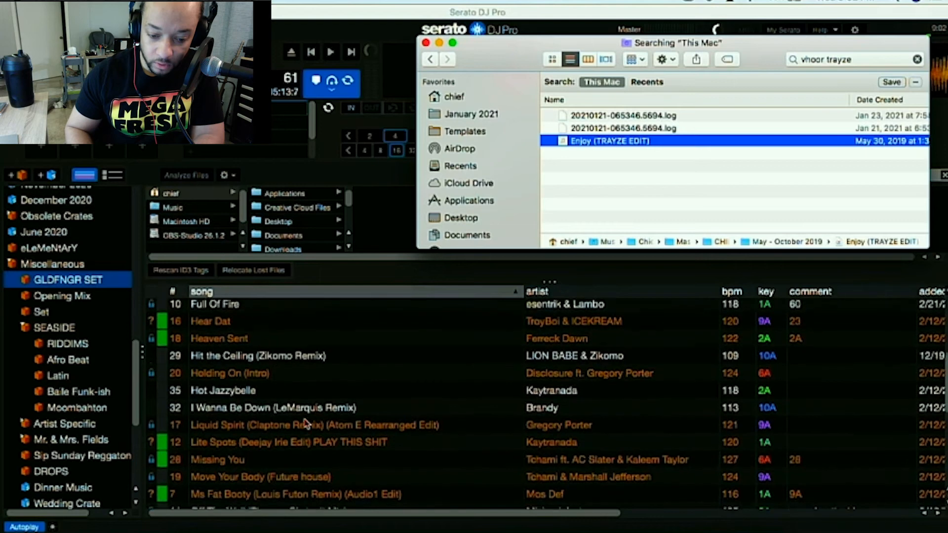
{"action": "key", "text": "super+f"}
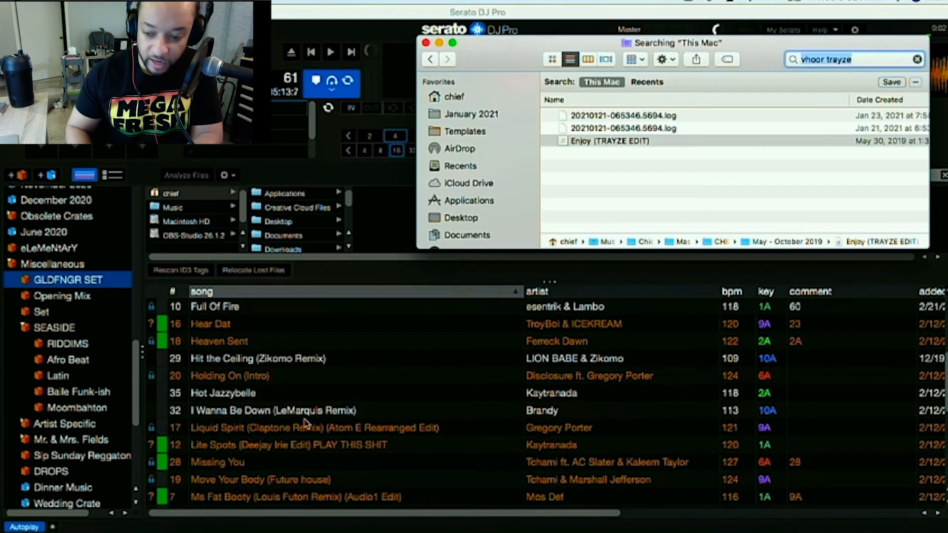
{"action": "type", "text": "hear "}
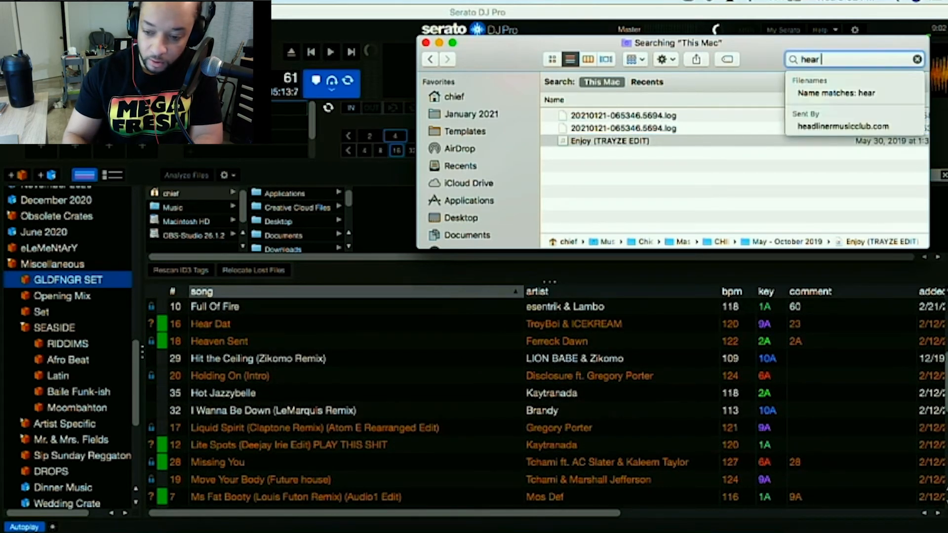
{"action": "type", "text": "dat troy"}
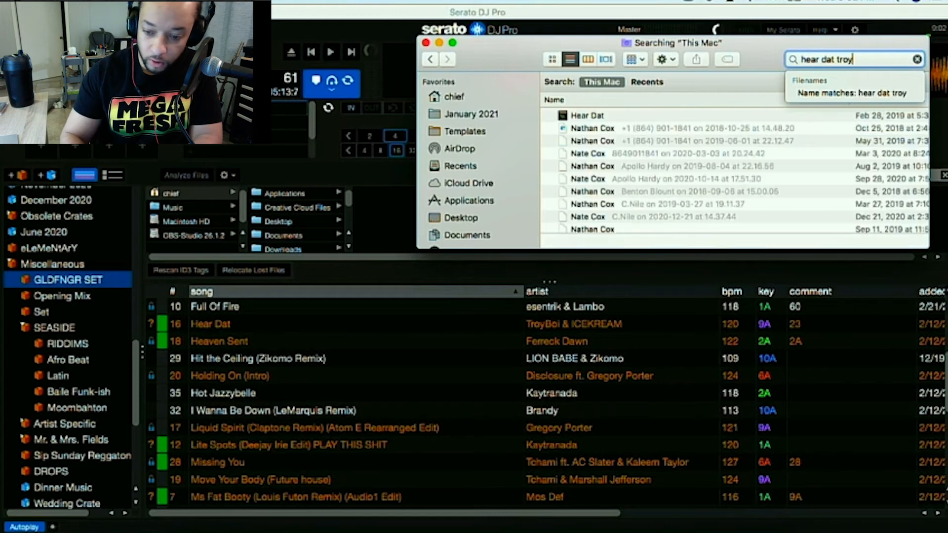
{"action": "left_click_drag", "start_coordinate": [598, 117], "coordinate": [330, 342]}
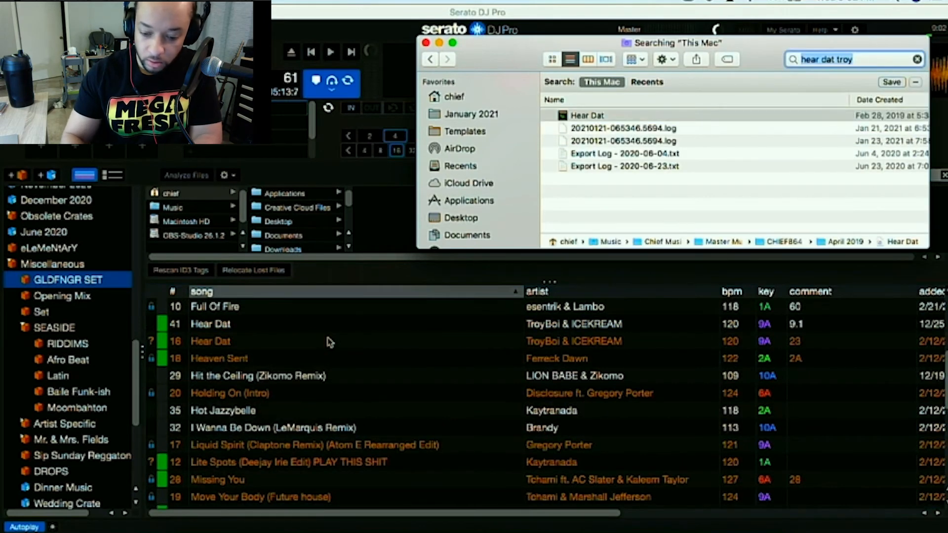
Search This Mac for 'ferreck dawn' and add Heaven Sent to the GLDFNGR SET crate.
{"action": "type", "text": "f"}
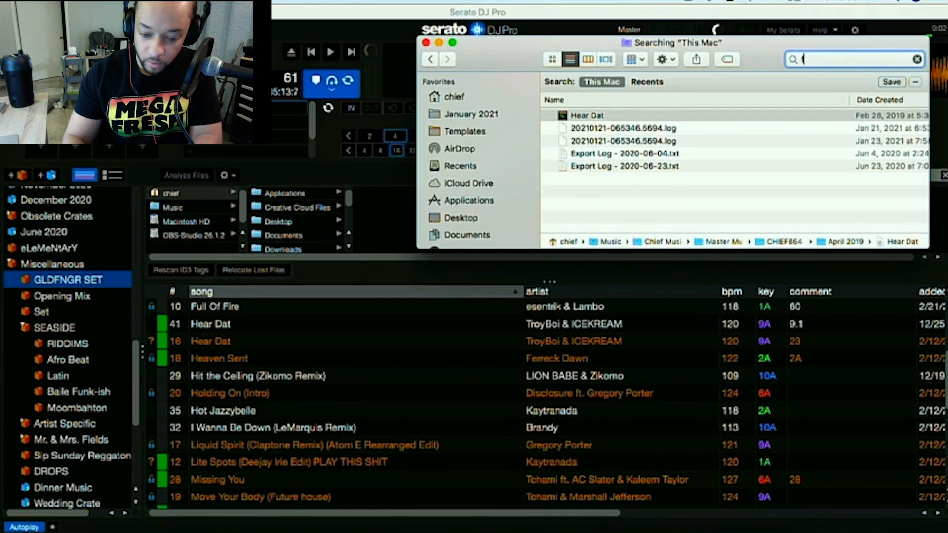
{"action": "type", "text": "erreck dawn"}
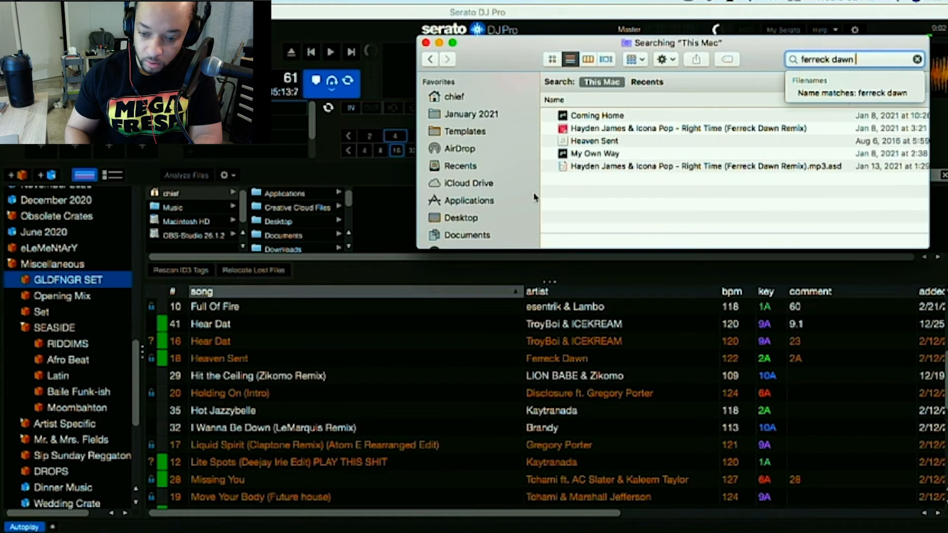
{"action": "left_click", "coordinate": [606, 142]}
{"action": "left_click_drag", "start_coordinate": [608, 145], "coordinate": [285, 337]}
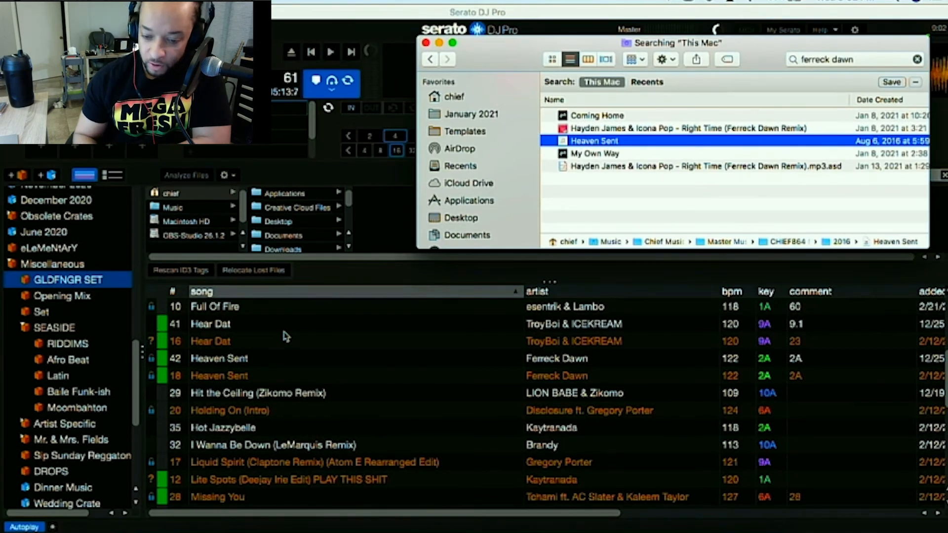
Preview the My Own Way file from the search results in Quick Look.
{"action": "left_click", "coordinate": [612, 154]}
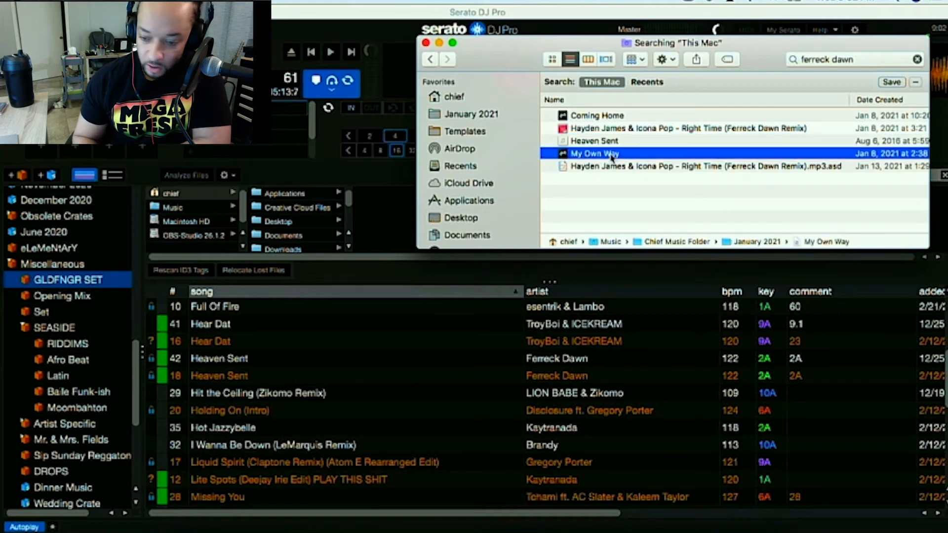
{"action": "key", "text": "space"}
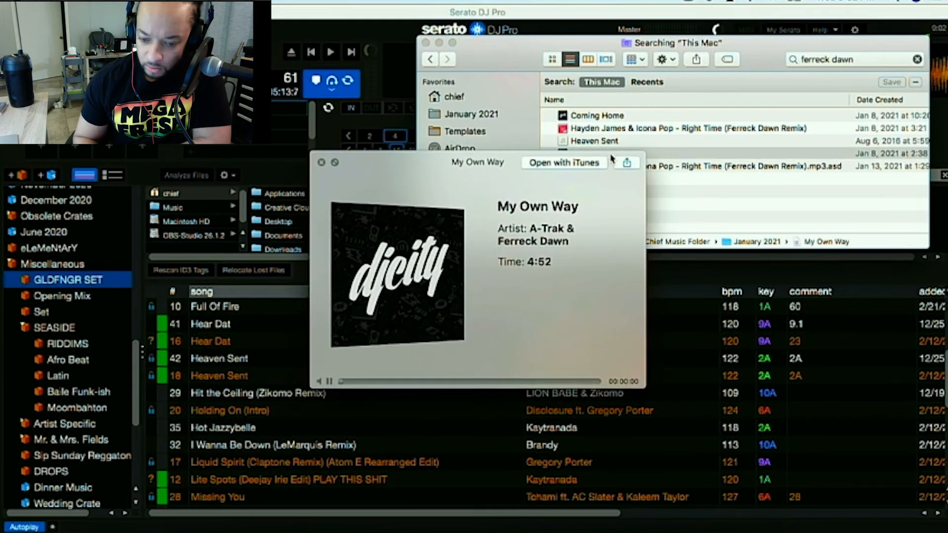
{"action": "key", "text": "space"}
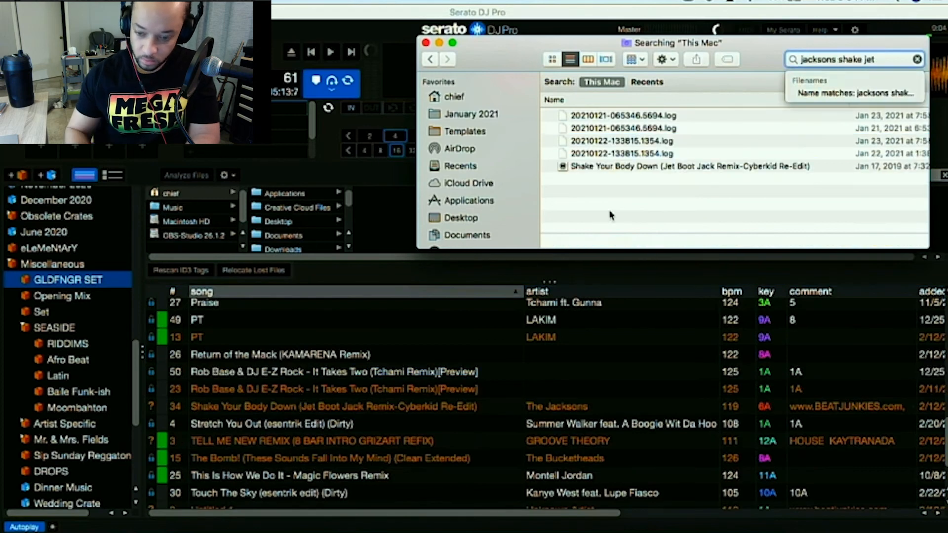
Add Rob Base & DJ E-Z Rock - It Takes Two (Tchami Remix)[Preview] from the Finder results to the crate.
{"action": "type", "text": "f"}
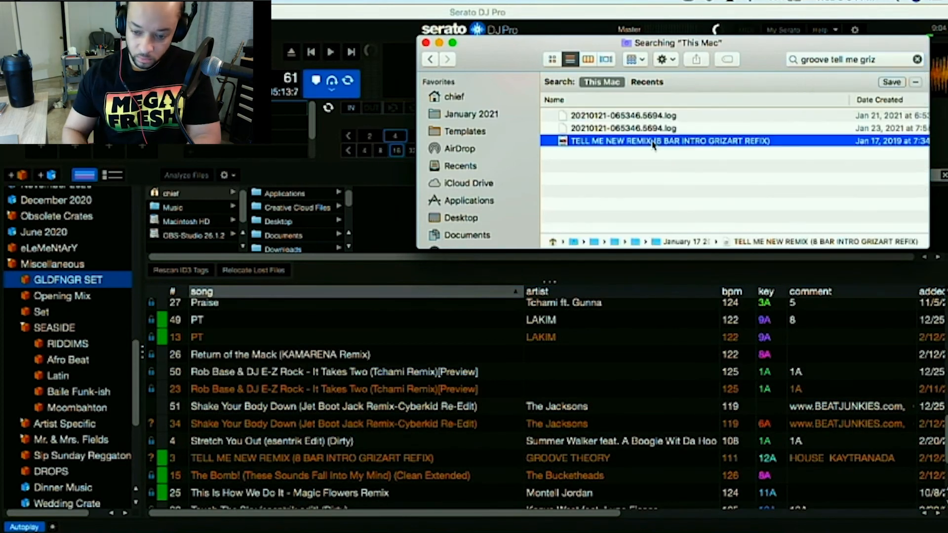
{"action": "left_click_drag", "start_coordinate": [670, 141], "coordinate": [388, 393]}
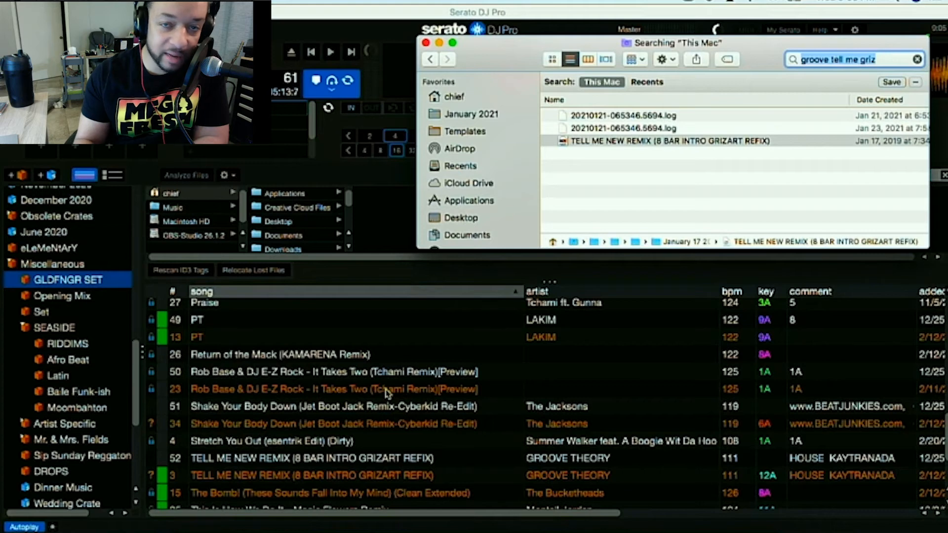
{"action": "key", "text": "BackSpace"}
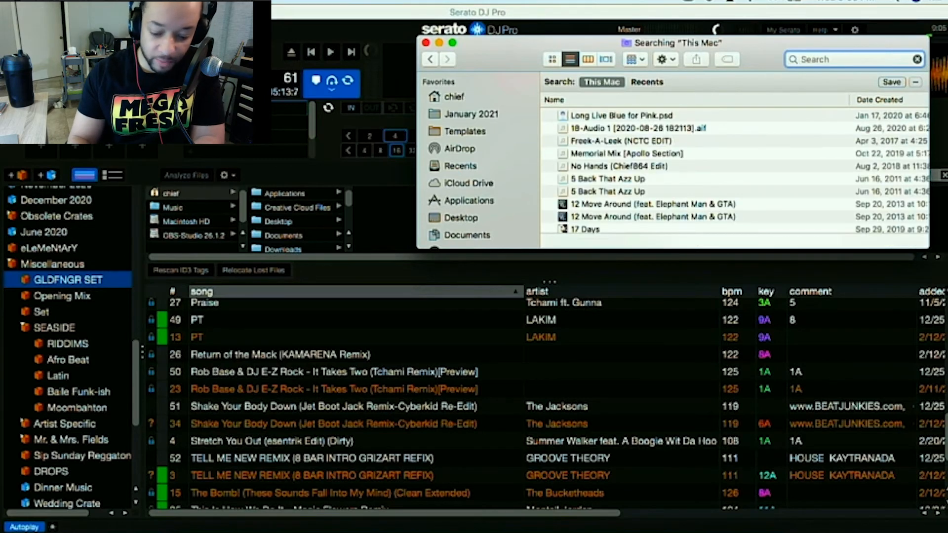
{"action": "type", "text": "the bom"}
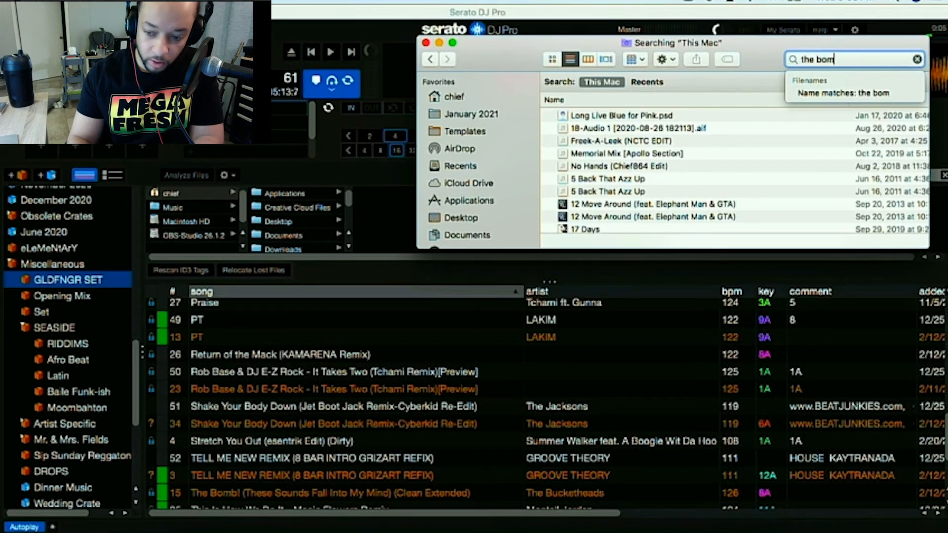
{"action": "type", "text": "b these sou"}
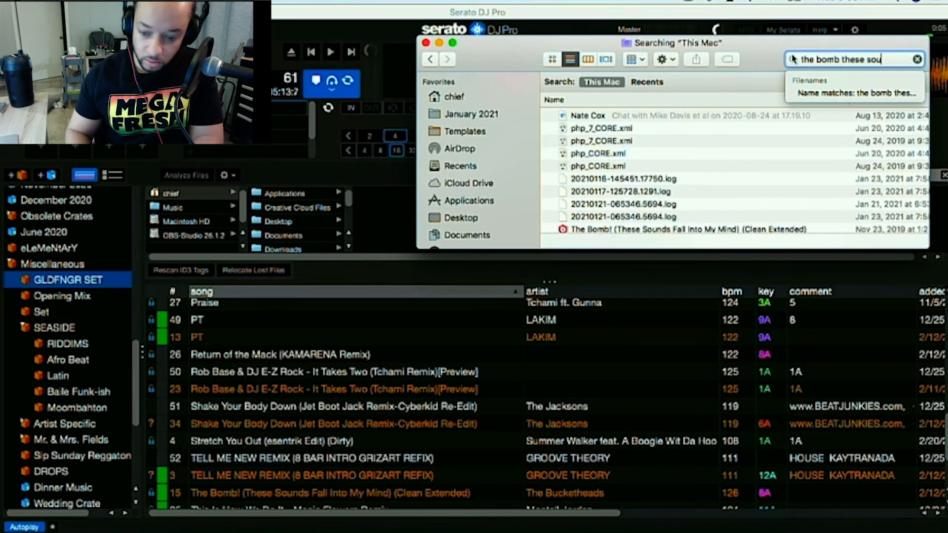
{"action": "scroll", "coordinate": [705, 138], "scroll_direction": "down", "scroll_amount": 4}
{"action": "scroll", "coordinate": [704, 138], "scroll_direction": "up", "scroll_amount": 4}
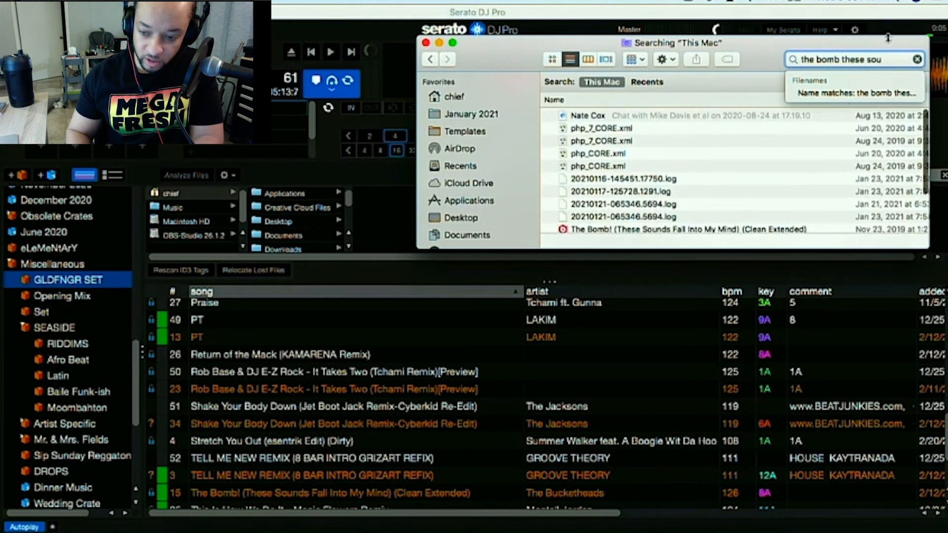
{"action": "triple_click", "coordinate": [884, 58]}
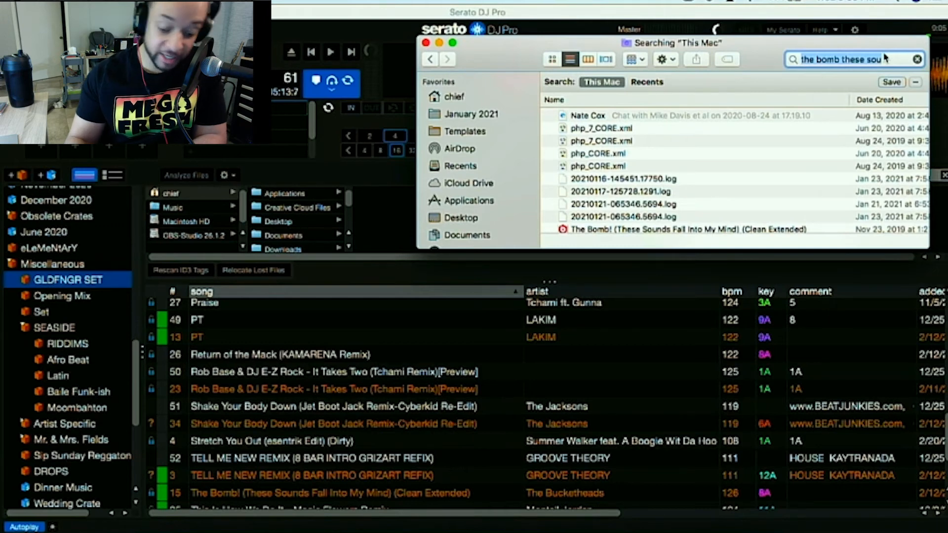
{"action": "key", "text": "BackSpace"}
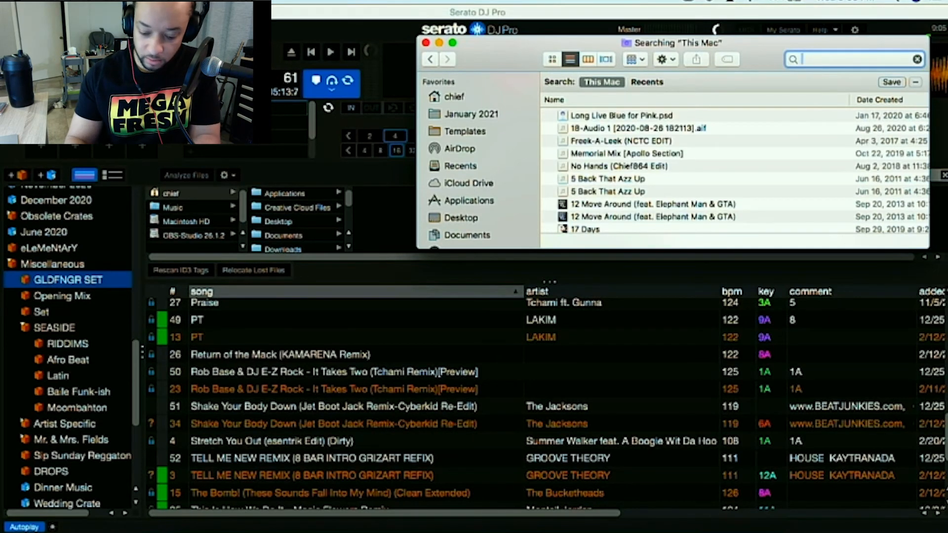
Search This Mac for 'bucketheads' and add The Bomb! (These Sounds Fall Into My Mind) (Clean Extended) to the crate.
{"action": "type", "text": "bucke"}
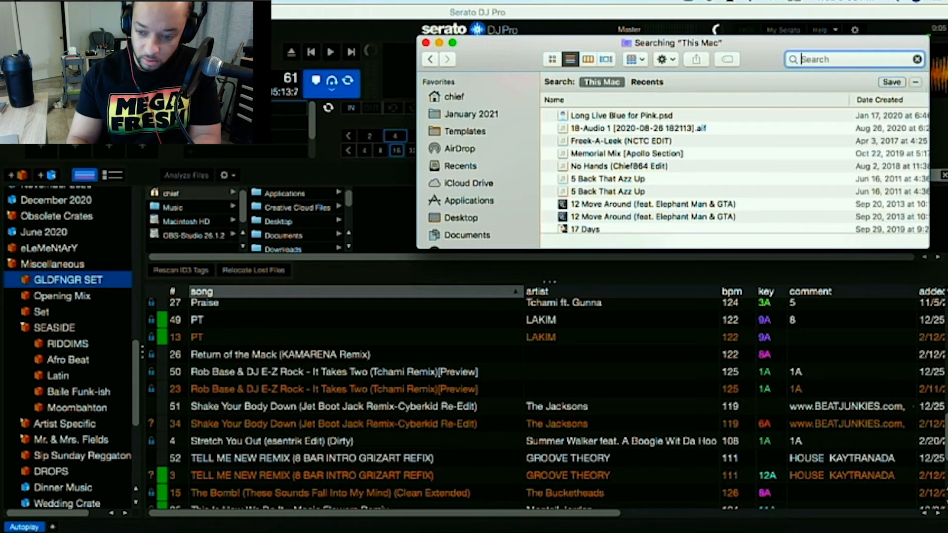
{"action": "type", "text": "thead"}
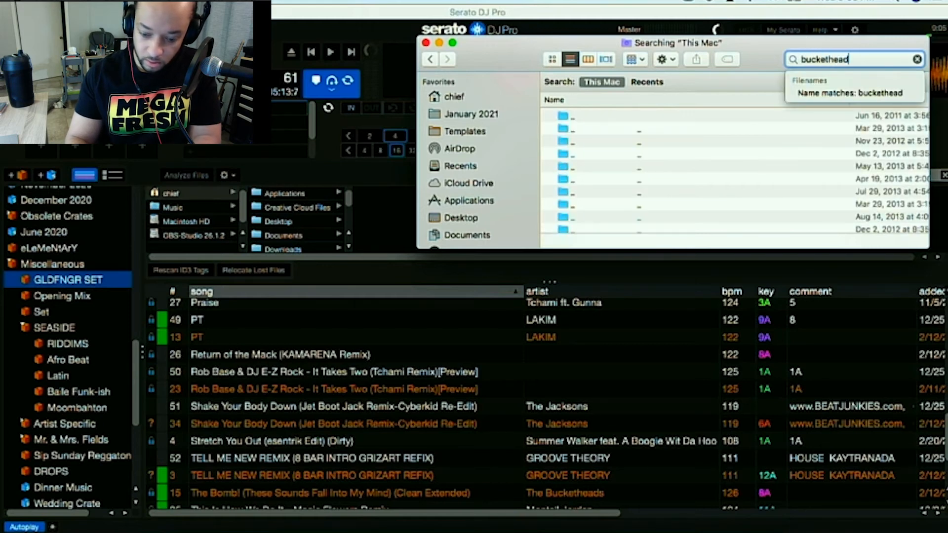
{"action": "type", "text": "s"}
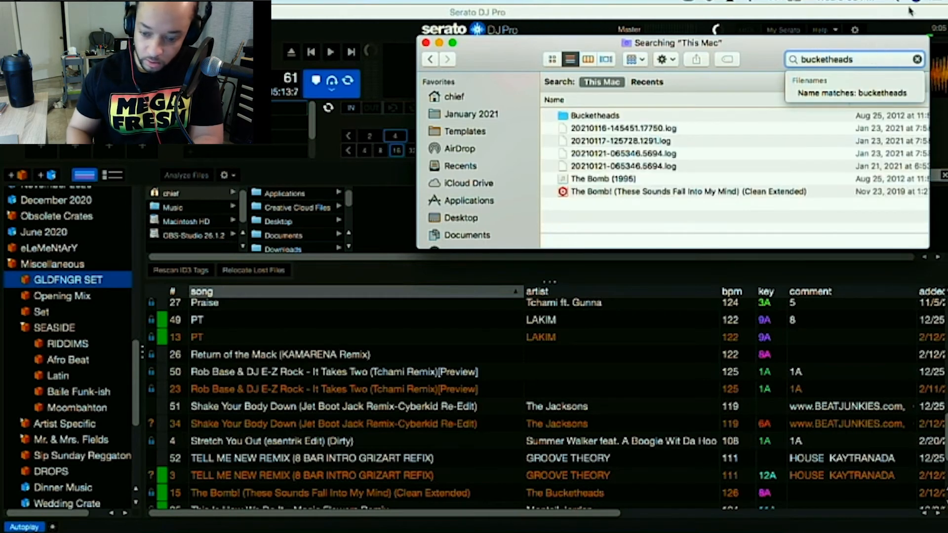
{"action": "left_click", "coordinate": [657, 193]}
{"action": "left_click_drag", "start_coordinate": [657, 192], "coordinate": [367, 385]}
Search This Mac for 'unknown untitled 1 artist' and add Untitled 1 to the GLDFNGR SET crate.
{"action": "scroll", "coordinate": [366, 401], "scroll_direction": "down", "scroll_amount": 5}
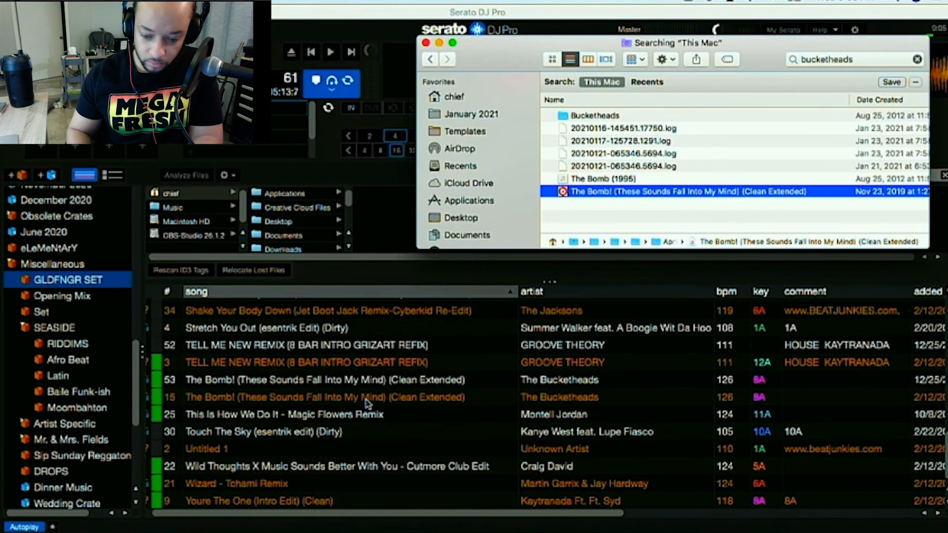
{"action": "double_click", "coordinate": [827, 59]}
{"action": "type", "text": "unknown untitled 1 artist"}
{"action": "scroll", "coordinate": [586, 225], "scroll_direction": "down", "scroll_amount": 3}
{"action": "left_click_drag", "start_coordinate": [588, 227], "coordinate": [368, 390]}
Search This Mac for 'tchami wizard' and add Wizard - Tchami Remix to the GLDFNGR SET crate.
{"action": "triple_click", "coordinate": [835, 59]}
{"action": "type", "text": "tchami wizard"}
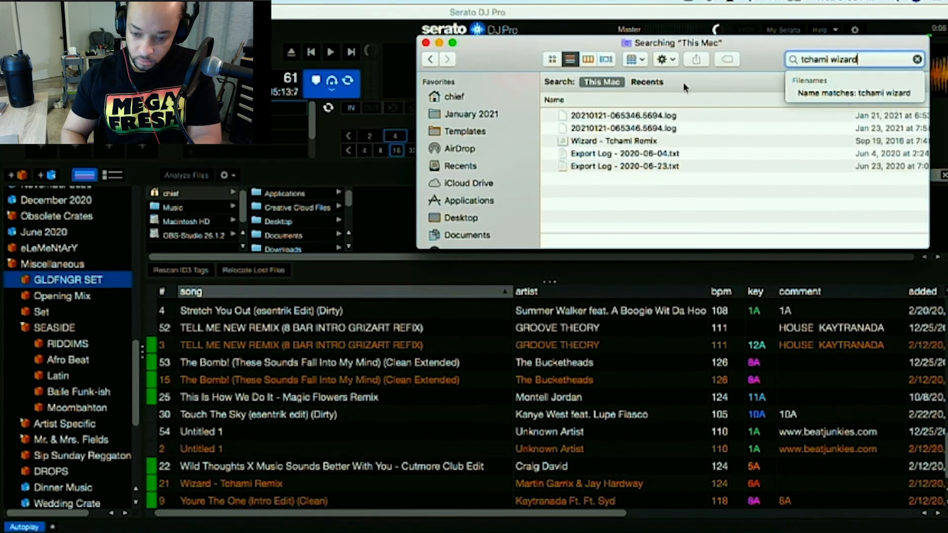
{"action": "left_click_drag", "start_coordinate": [600, 141], "coordinate": [346, 395]}
Search This Mac for 'kaytra the one' and add Youre The One (Intro Edit) (Clean) to the crate.
{"action": "triple_click", "coordinate": [834, 60]}
{"action": "type", "text": "kaytra the one"}
{"action": "left_click_drag", "start_coordinate": [634, 140], "coordinate": [417, 404]}
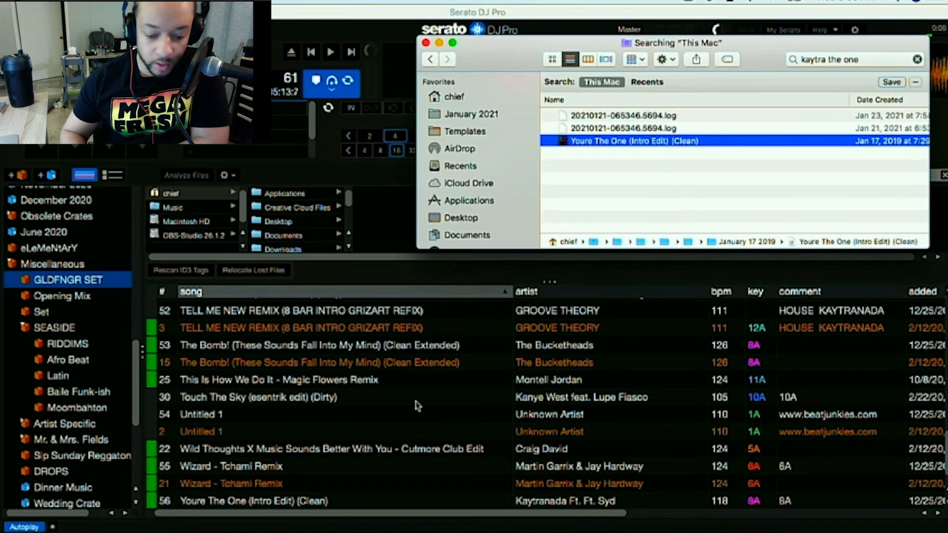
{"action": "scroll", "coordinate": [321, 417], "scroll_direction": "up", "scroll_amount": 3}
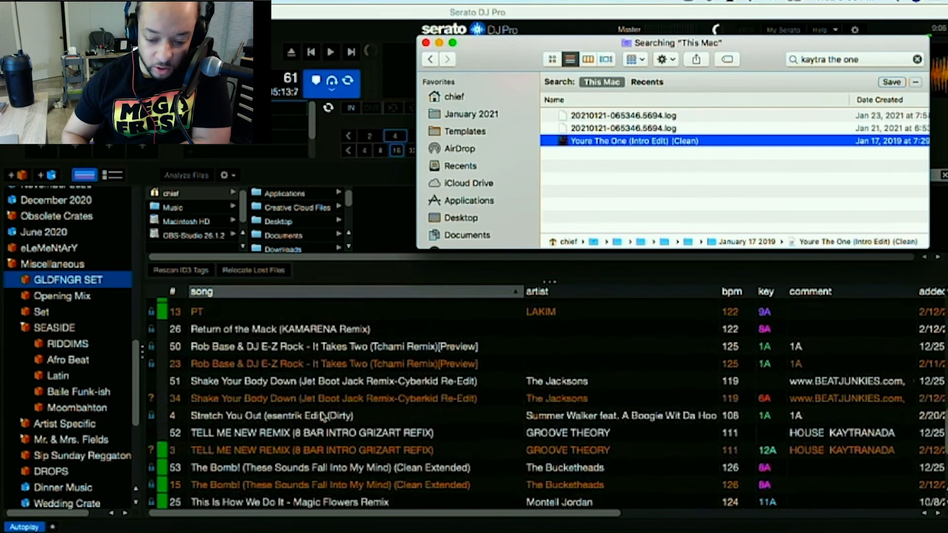
Sort the GLDFNGR SET crate's track list by the status column so the missing tracks are listed together.
{"action": "scroll", "coordinate": [321, 416], "scroll_direction": "down", "scroll_amount": 3}
{"action": "scroll", "coordinate": [321, 415], "scroll_direction": "up", "scroll_amount": 1}
{"action": "left_click", "coordinate": [322, 413]}
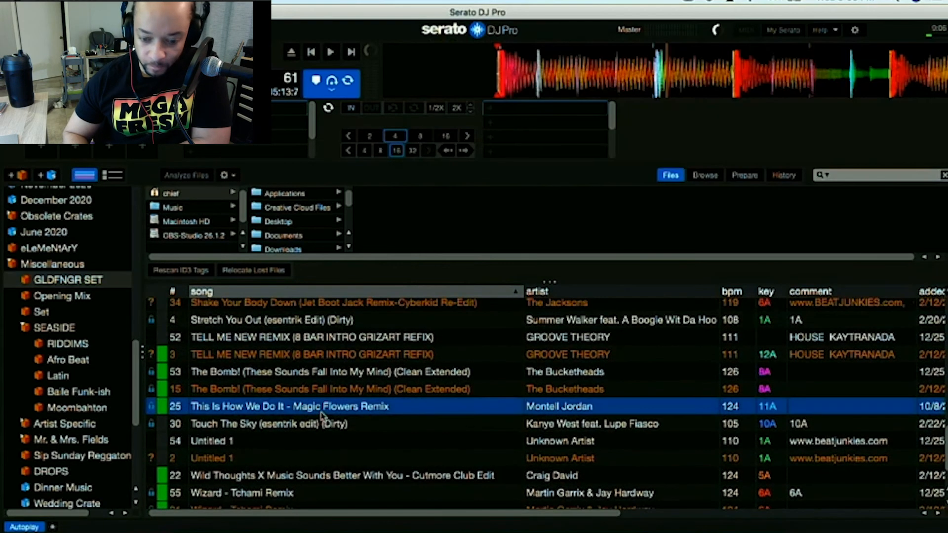
{"action": "scroll", "coordinate": [321, 416], "scroll_direction": "up", "scroll_amount": 10}
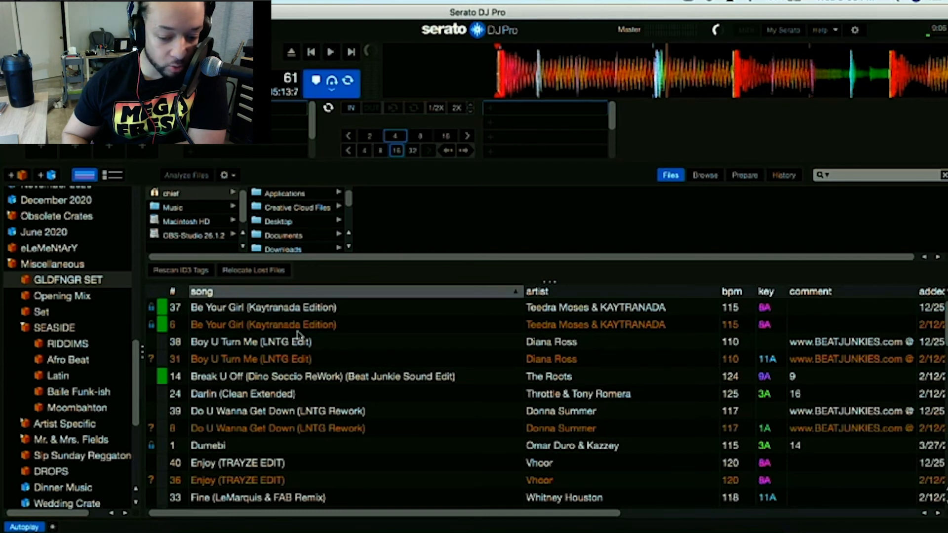
{"action": "left_click", "coordinate": [152, 294]}
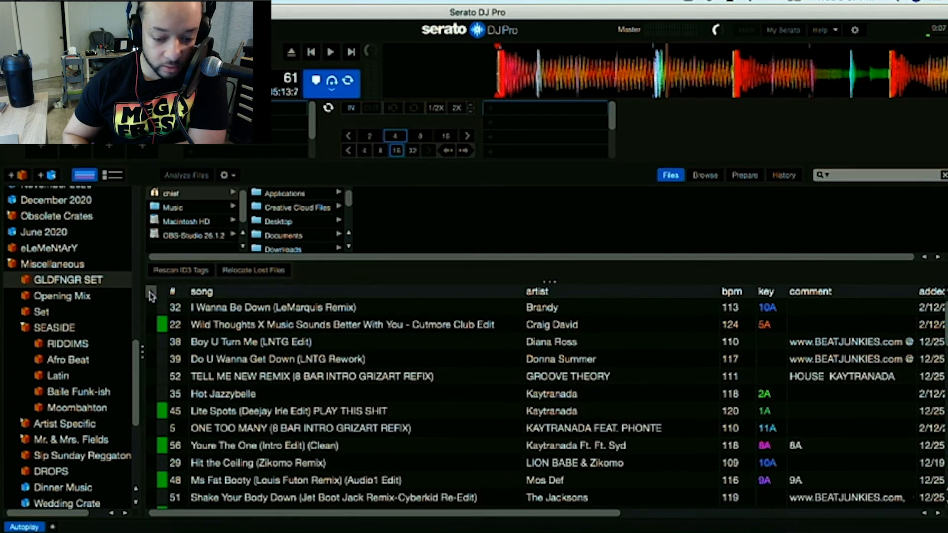
{"action": "left_click", "coordinate": [152, 294]}
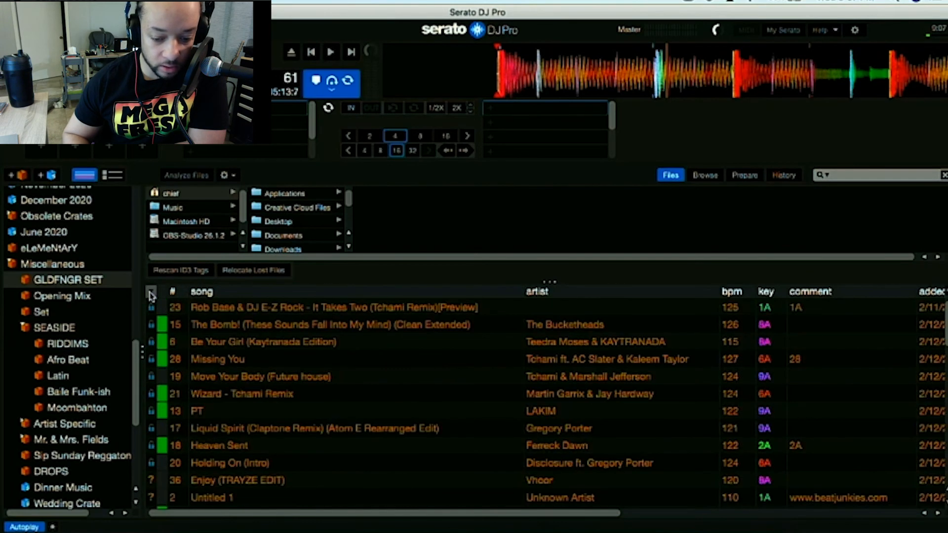
Select the whole range of missing orange tracks in the crate and remove them from GLDFNGR SET.
{"action": "left_click", "coordinate": [274, 310]}
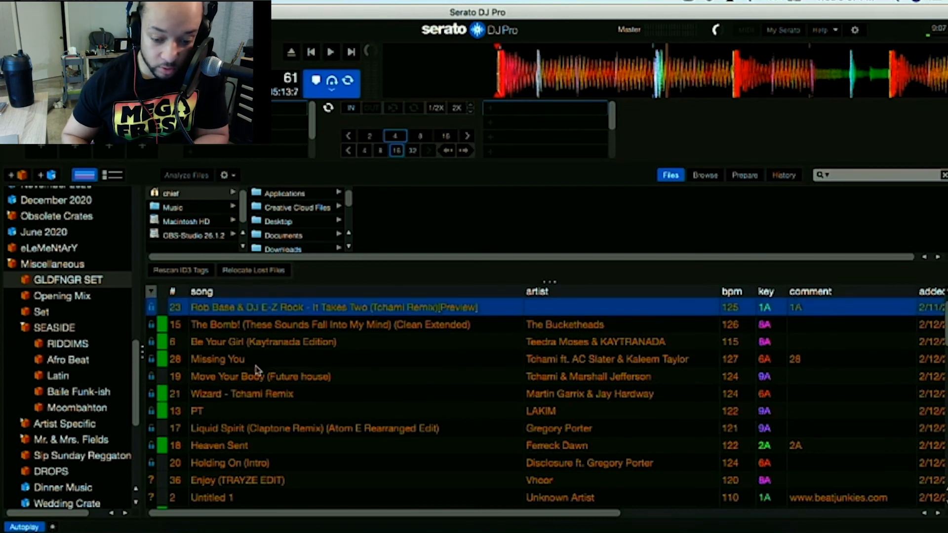
{"action": "scroll", "coordinate": [256, 369], "scroll_direction": "down", "scroll_amount": 5}
{"action": "scroll", "coordinate": [256, 368], "scroll_direction": "down", "scroll_amount": 2}
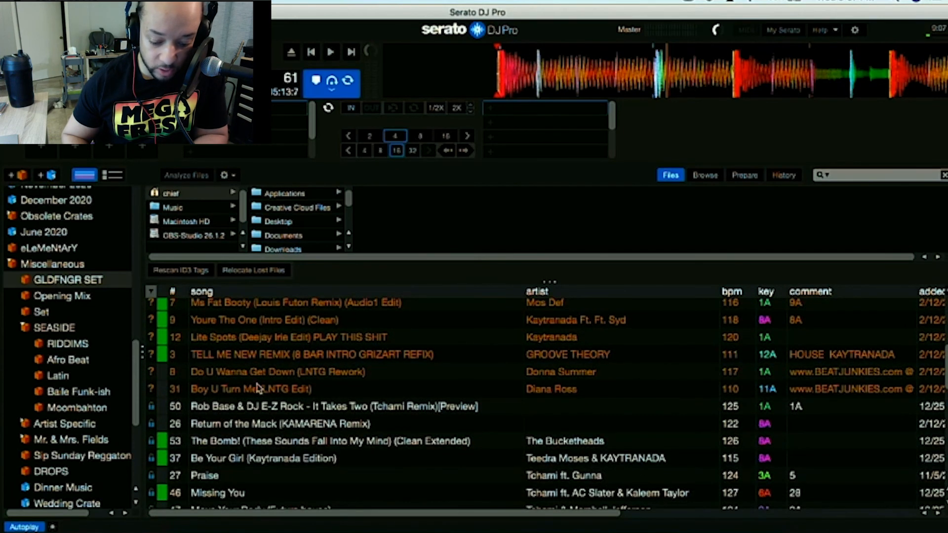
{"action": "left_click", "coordinate": [257, 389], "text": "shift"}
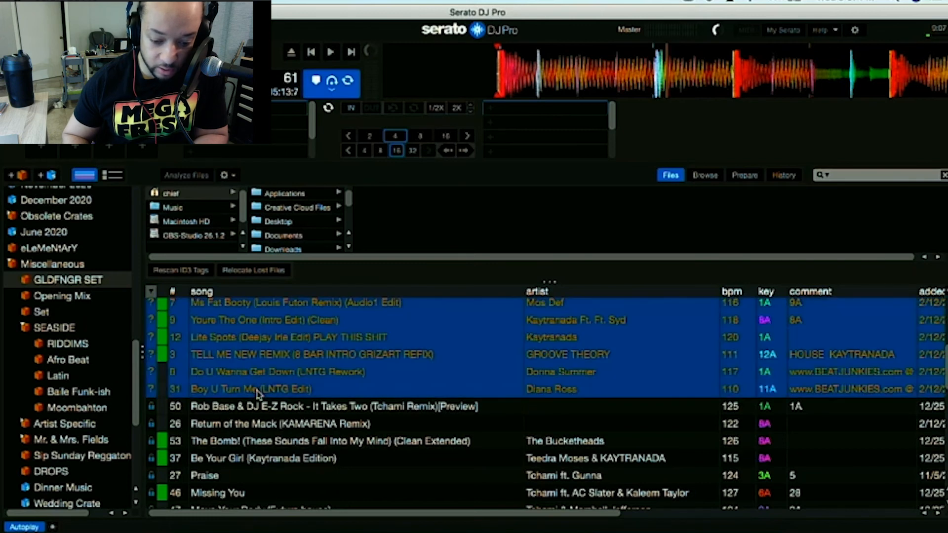
{"action": "key", "text": "Delete"}
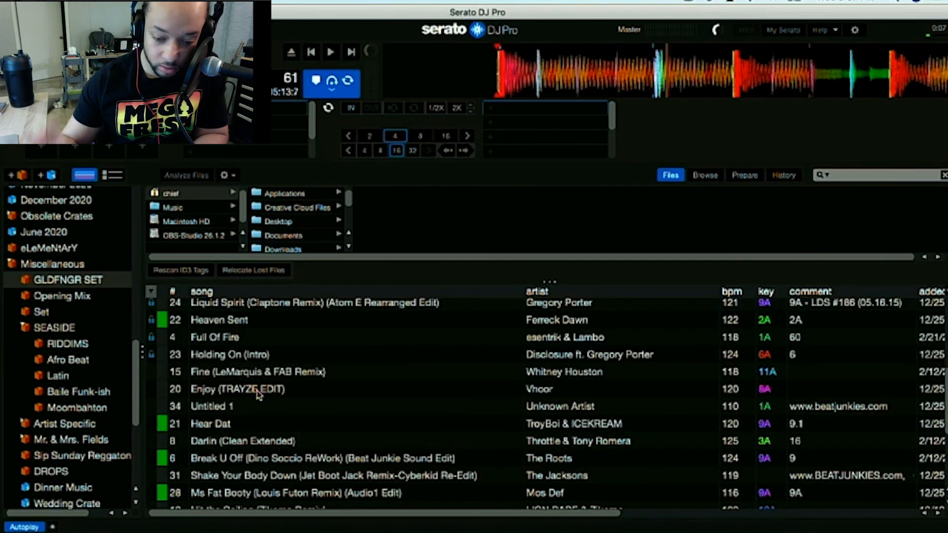
{"action": "scroll", "coordinate": [259, 394], "scroll_direction": "up", "scroll_amount": 10}
{"action": "scroll", "coordinate": [259, 394], "scroll_direction": "down", "scroll_amount": 1}
{"action": "scroll", "coordinate": [259, 394], "scroll_direction": "up", "scroll_amount": 1}
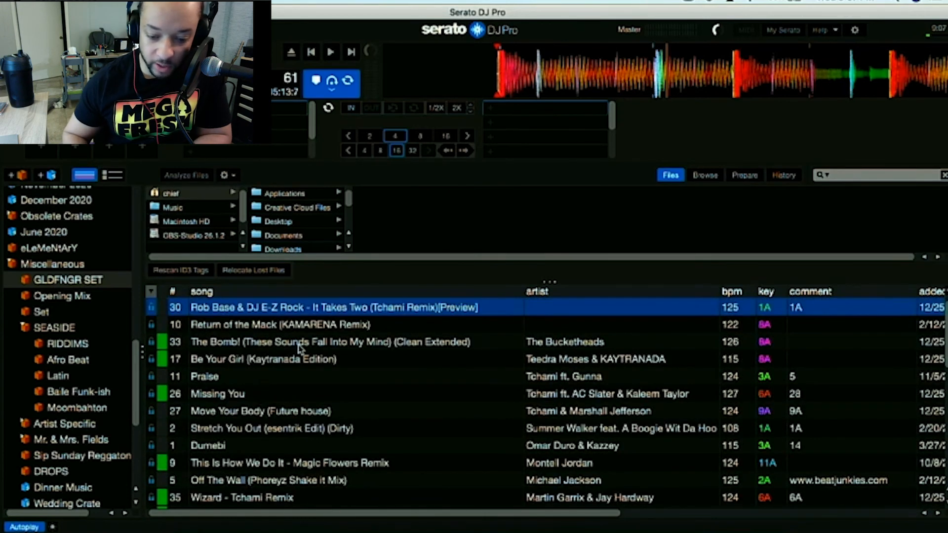